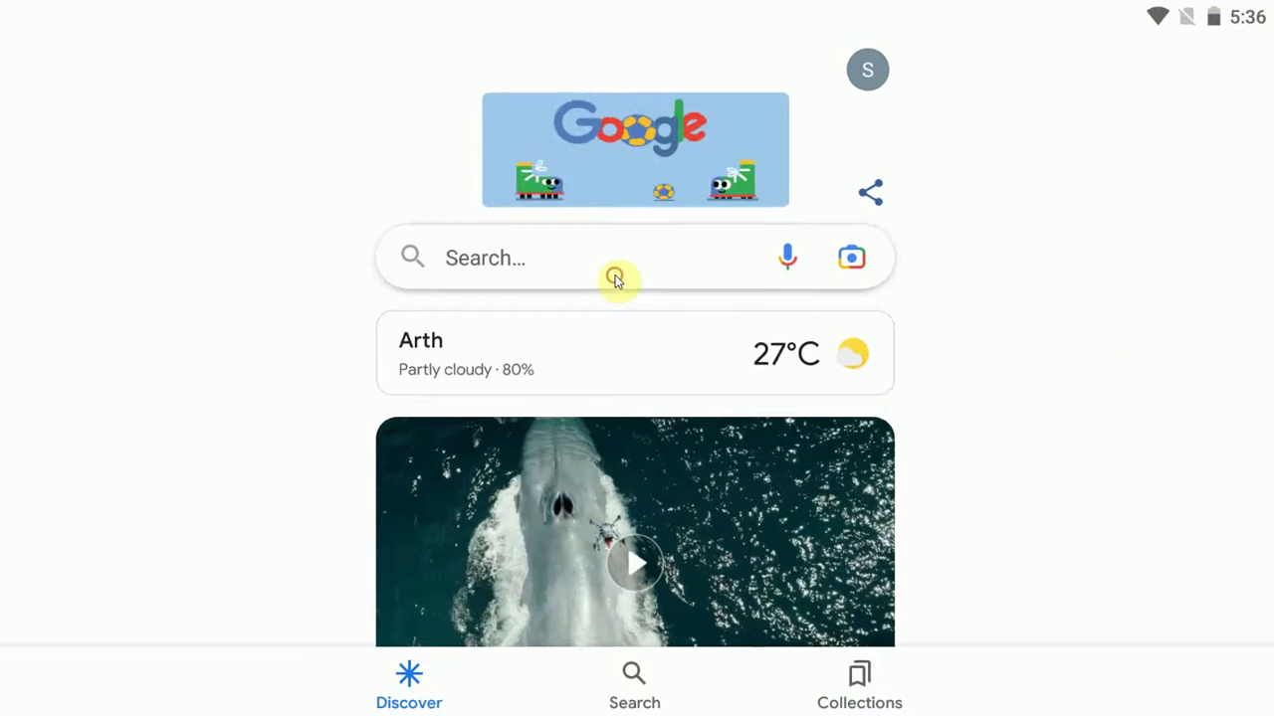
Step: Search Google for "cheatware", open the CheatWare.net site and browse its top rated and latest apps
left_click(615, 276)
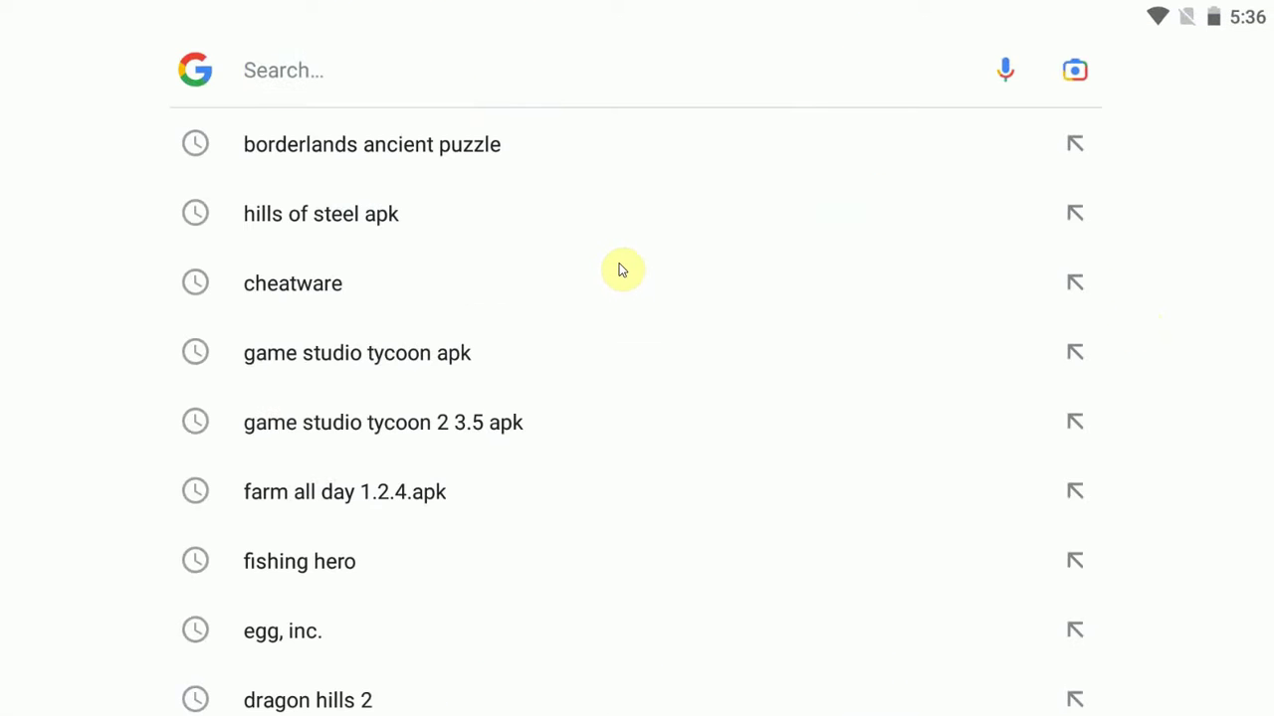
left_click(619, 269)
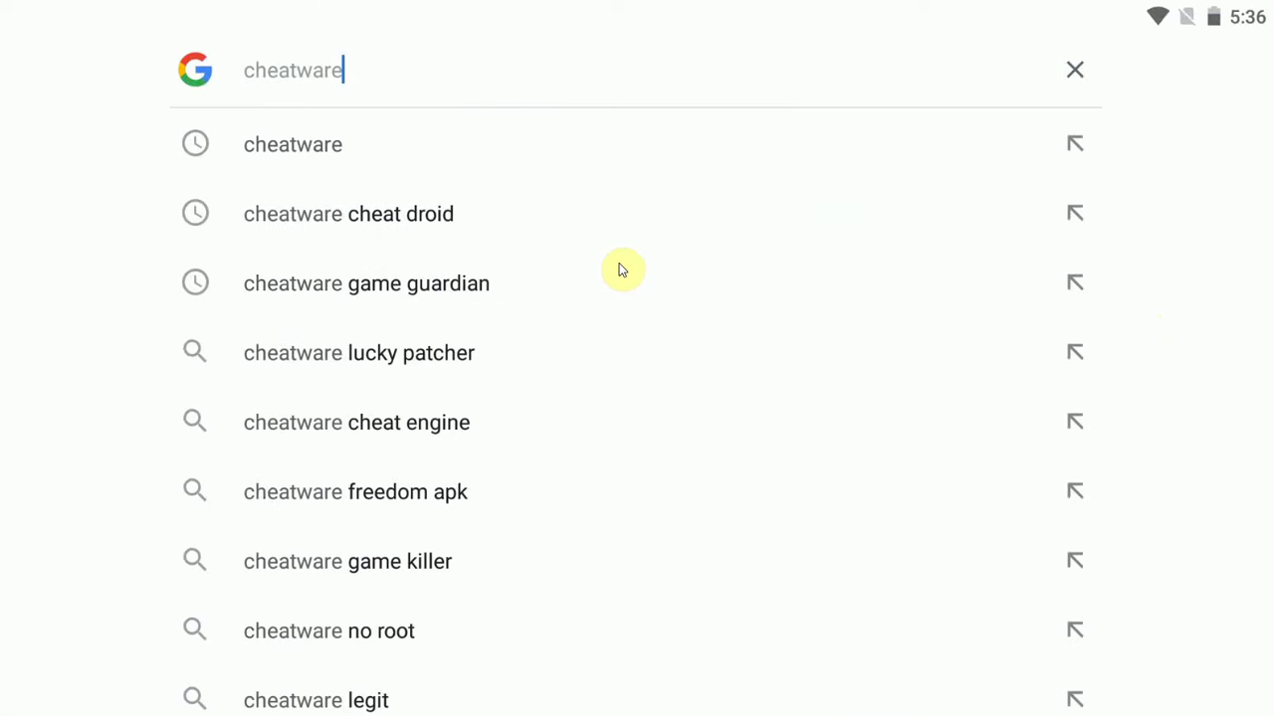
left_click(554, 149)
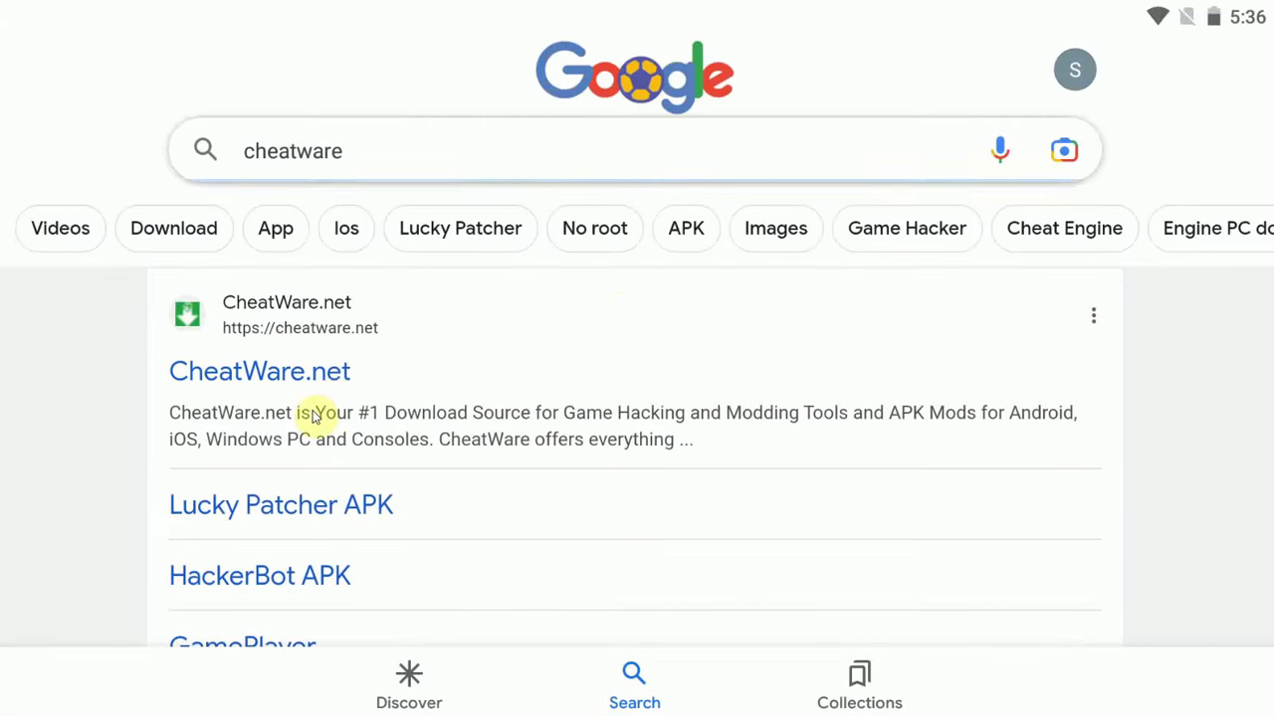
left_click(613, 303)
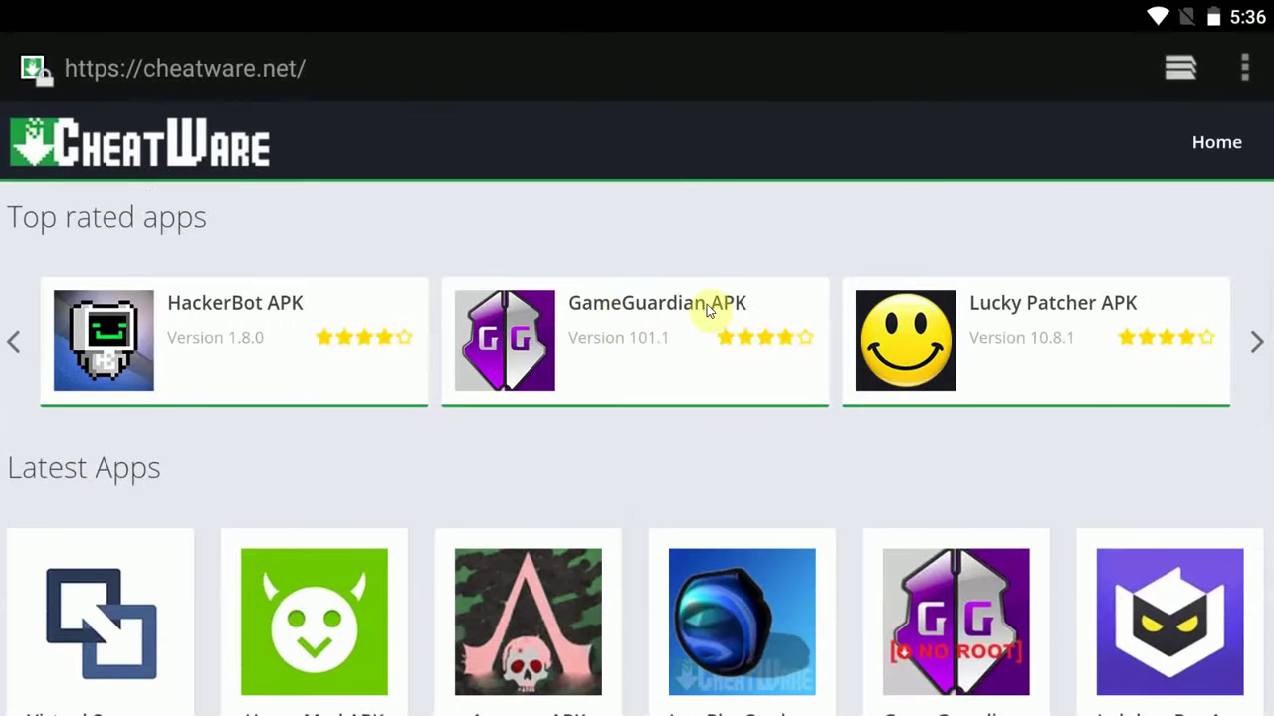
left_click_drag(691, 251, 696, 185)
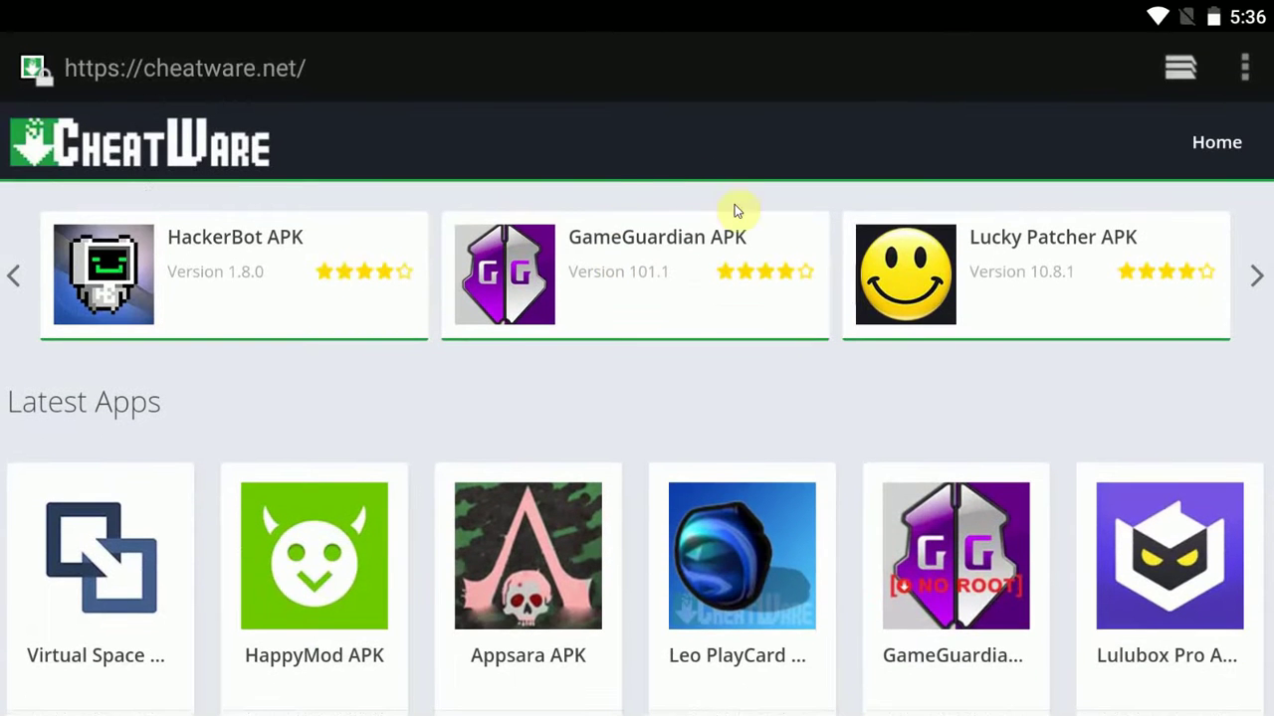
scroll(142, 334, "down", 3)
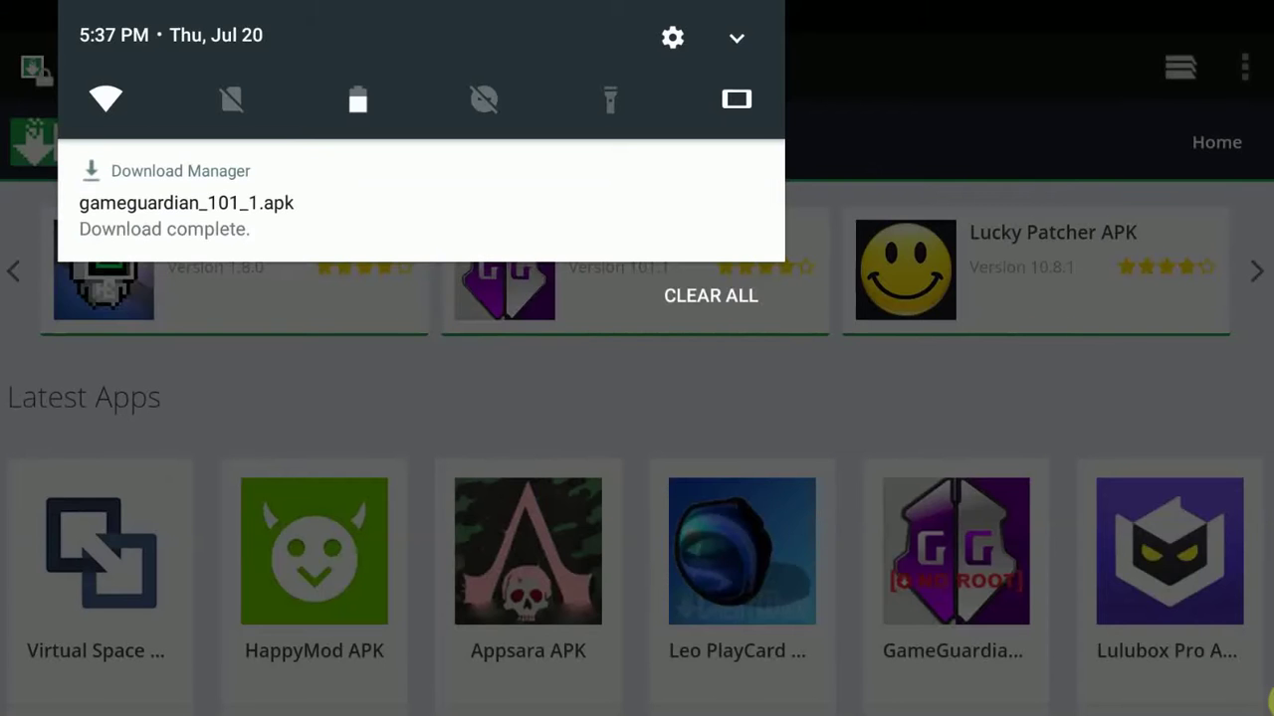
Step: Switch to the Amaze file manager and install virtual_space_1_2_0.apk from the Download folder
key("alt+Tab")
left_click(620, 200)
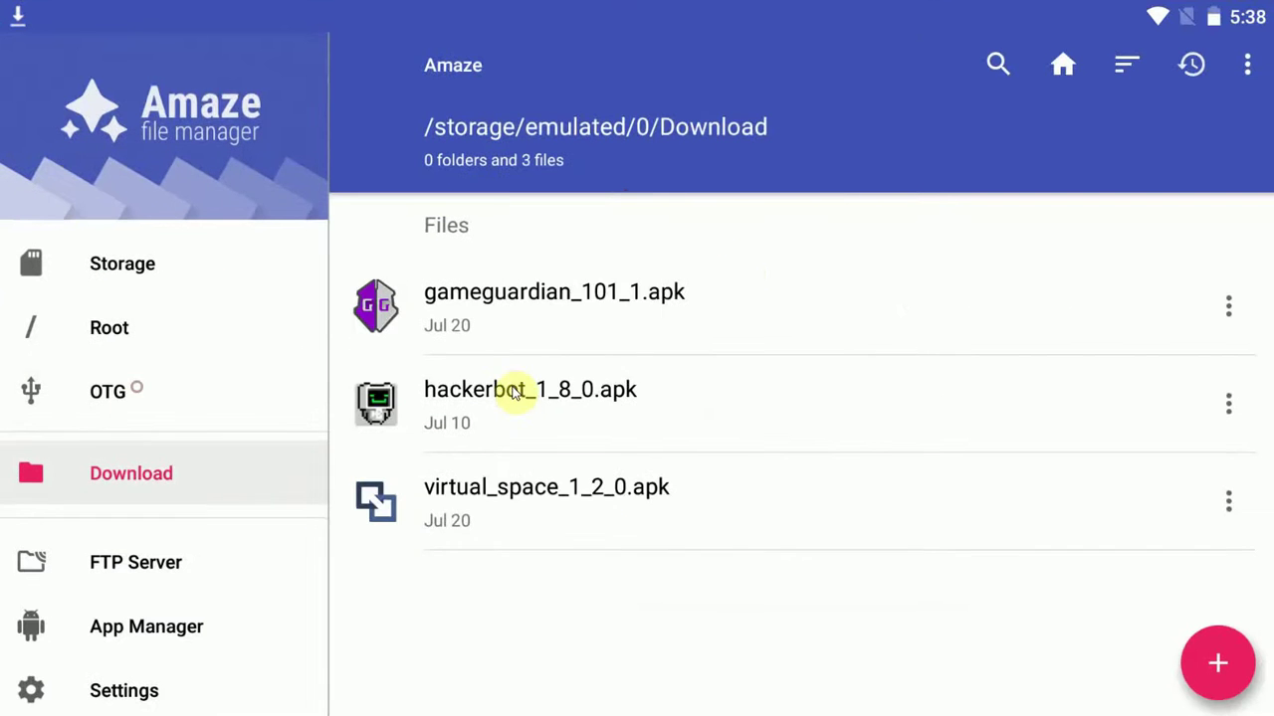
left_click(787, 538)
left_click(806, 461)
left_click(881, 537)
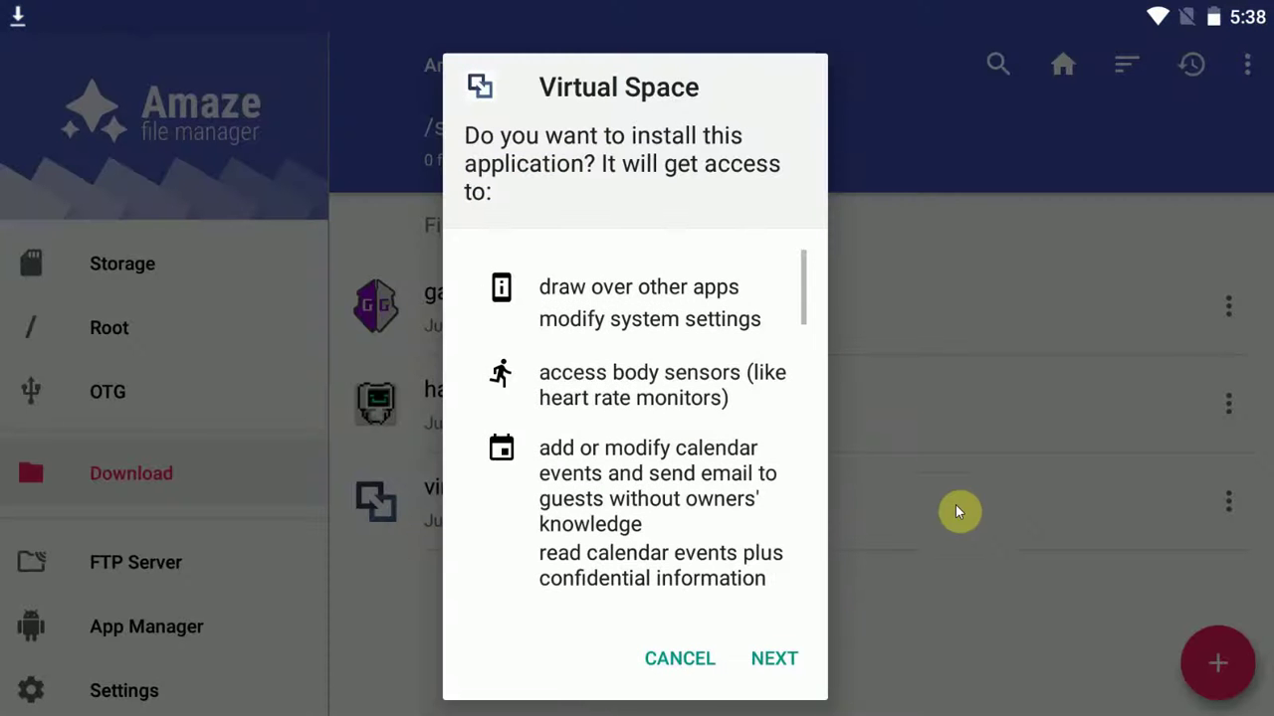
left_click(776, 661)
left_click(776, 661)
left_click(775, 660)
left_click(775, 661)
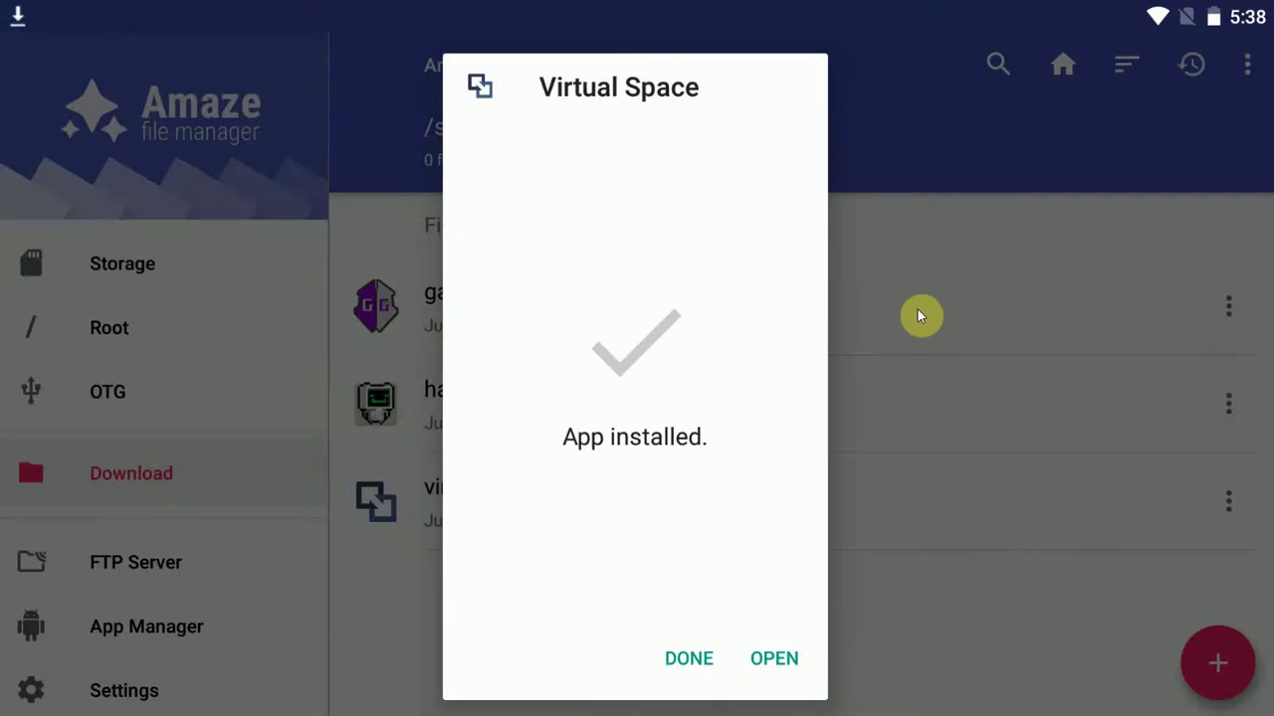
left_click(774, 650)
Step: Install gameguardian_101_1.apk from the Download folder and pick the "no root" work mode
left_click(674, 308)
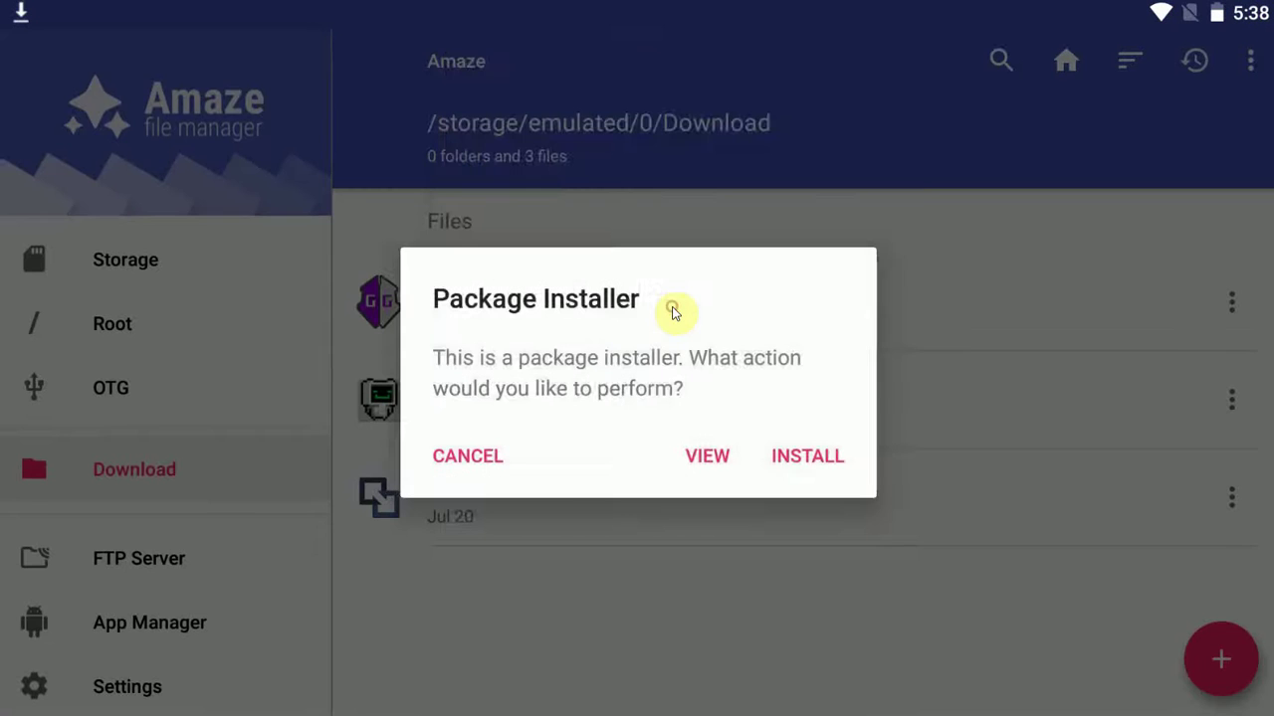
left_click(805, 460)
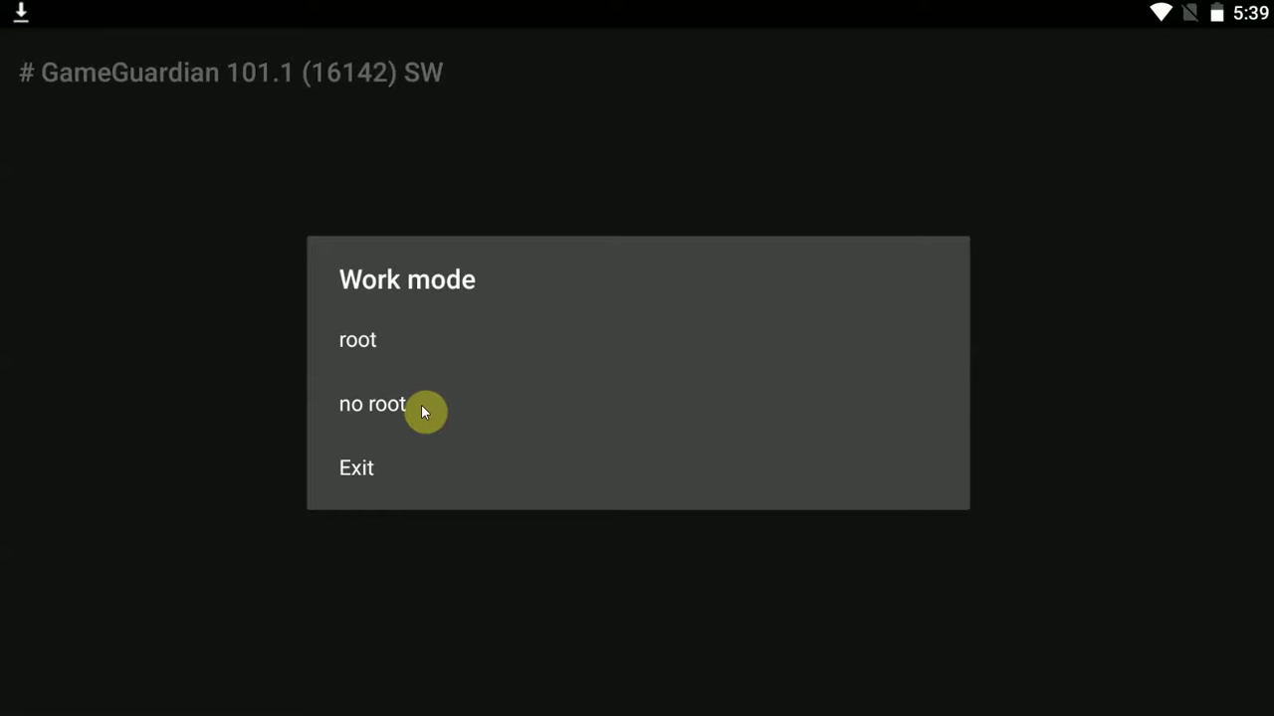
left_click(421, 405)
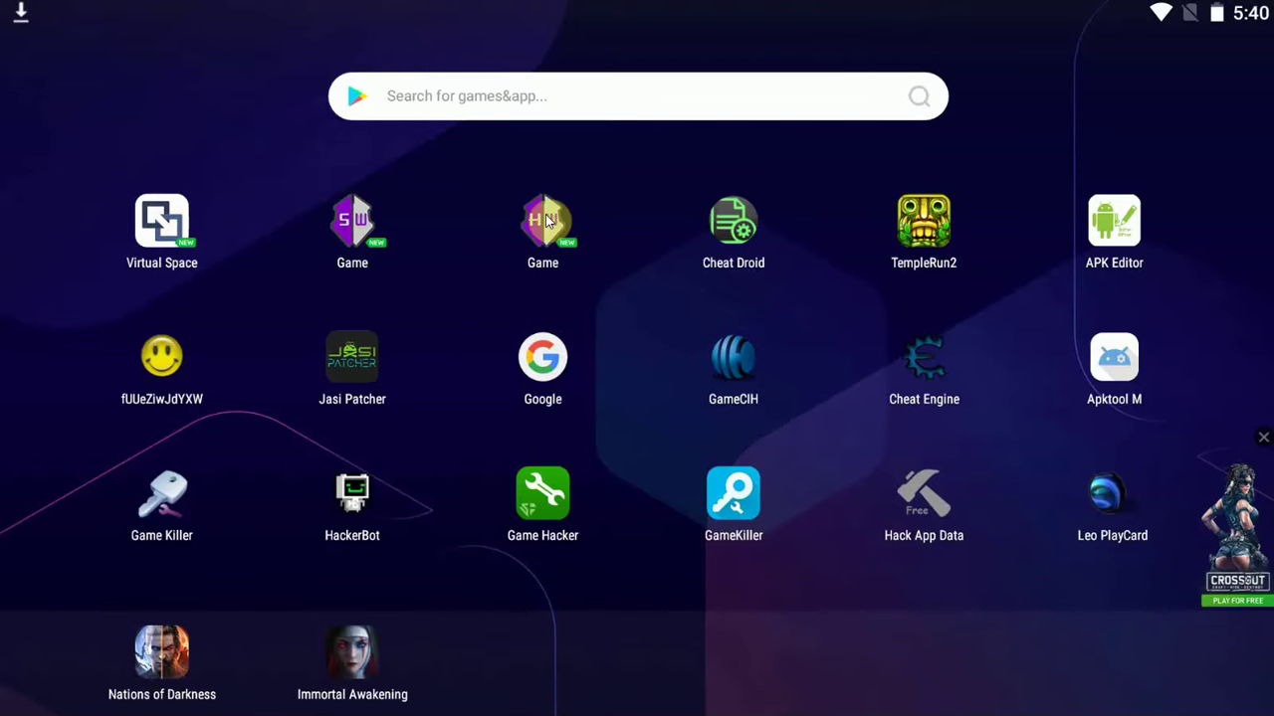
Step: Launch the SW version of GameGuardian in "no root" mode and acknowledge the notice about virtual space applications
left_click(358, 219)
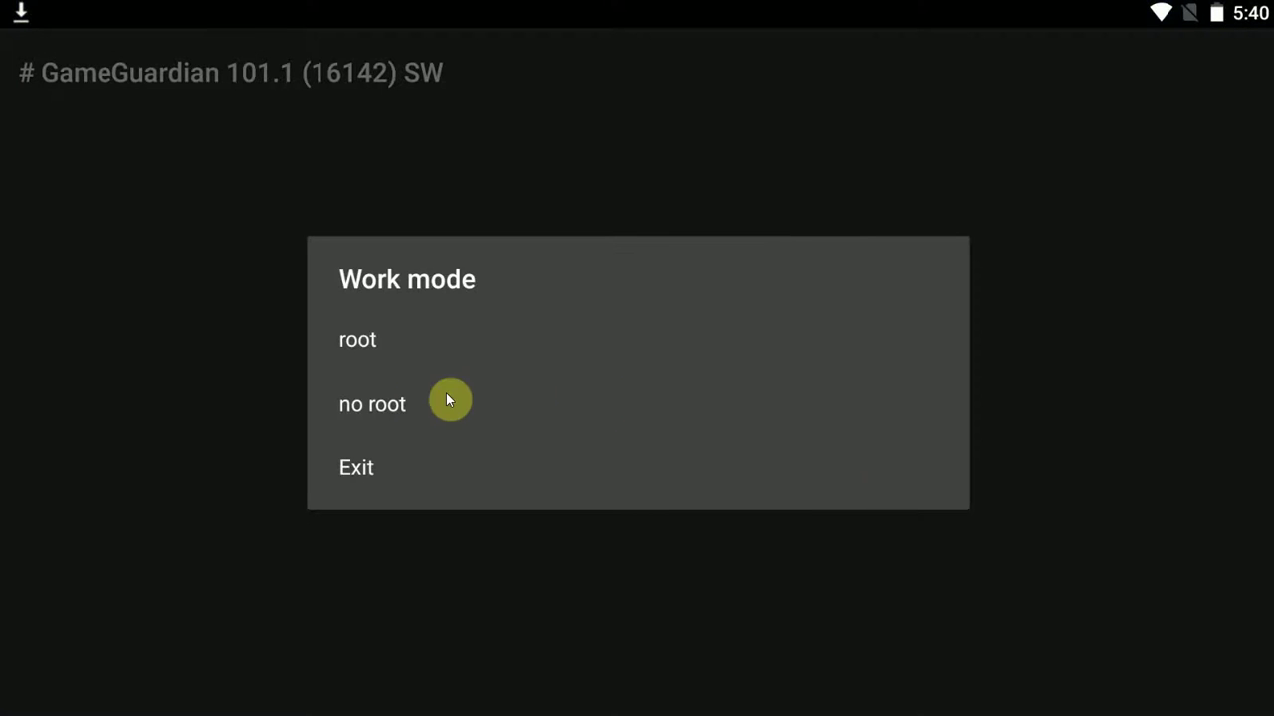
left_click(557, 403)
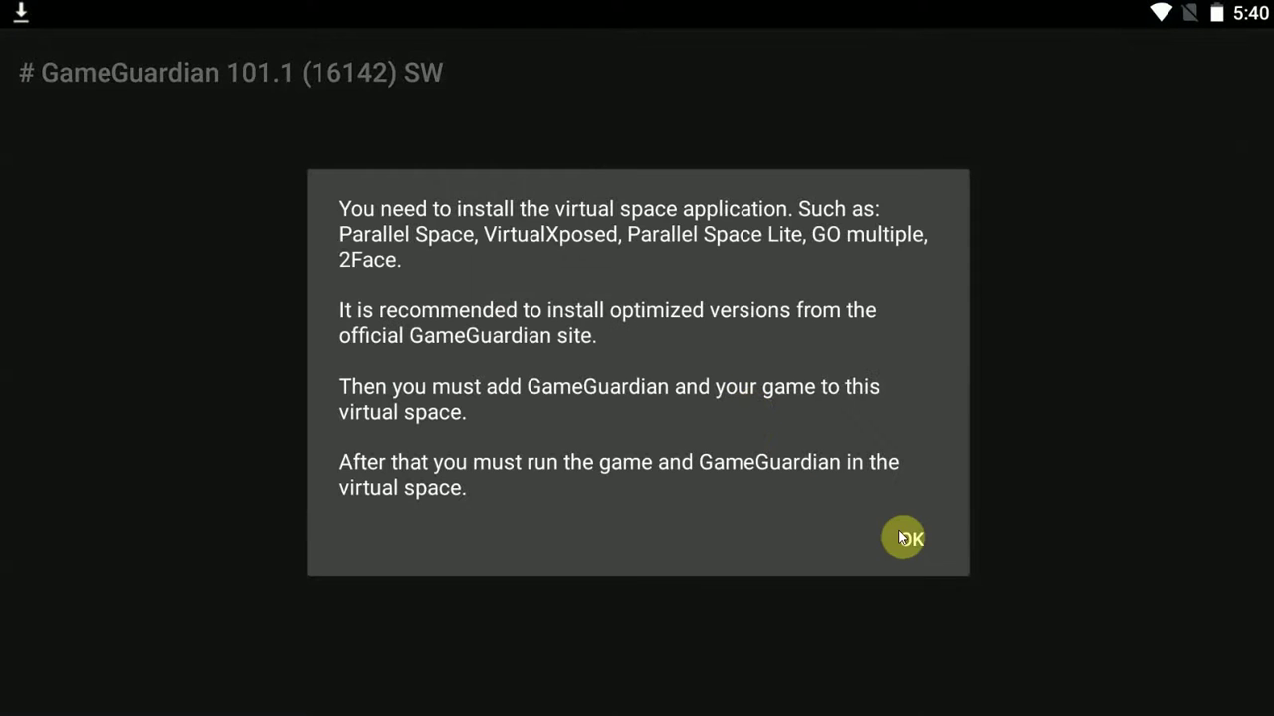
left_click(906, 543)
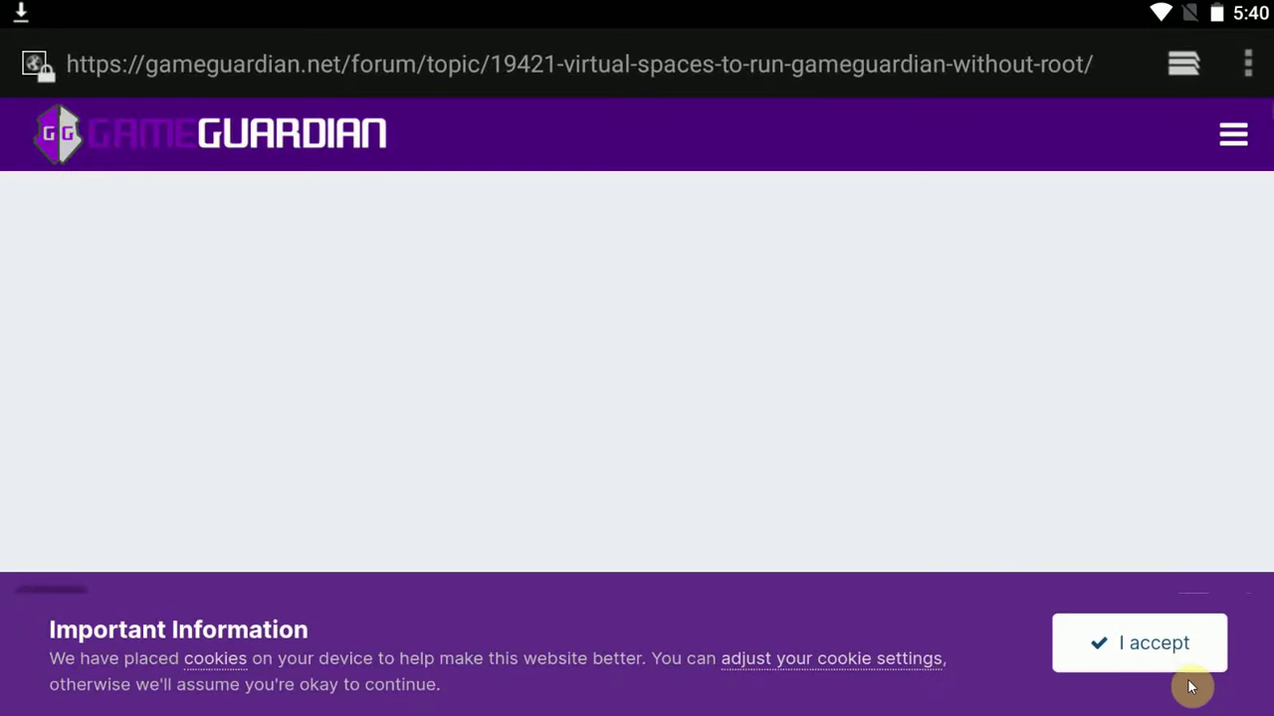
Step: Return to the home screen and launch Virtual Space, acknowledging its notice about the default speed mode
key("Home")
key("alt+Tab")
left_click(946, 174)
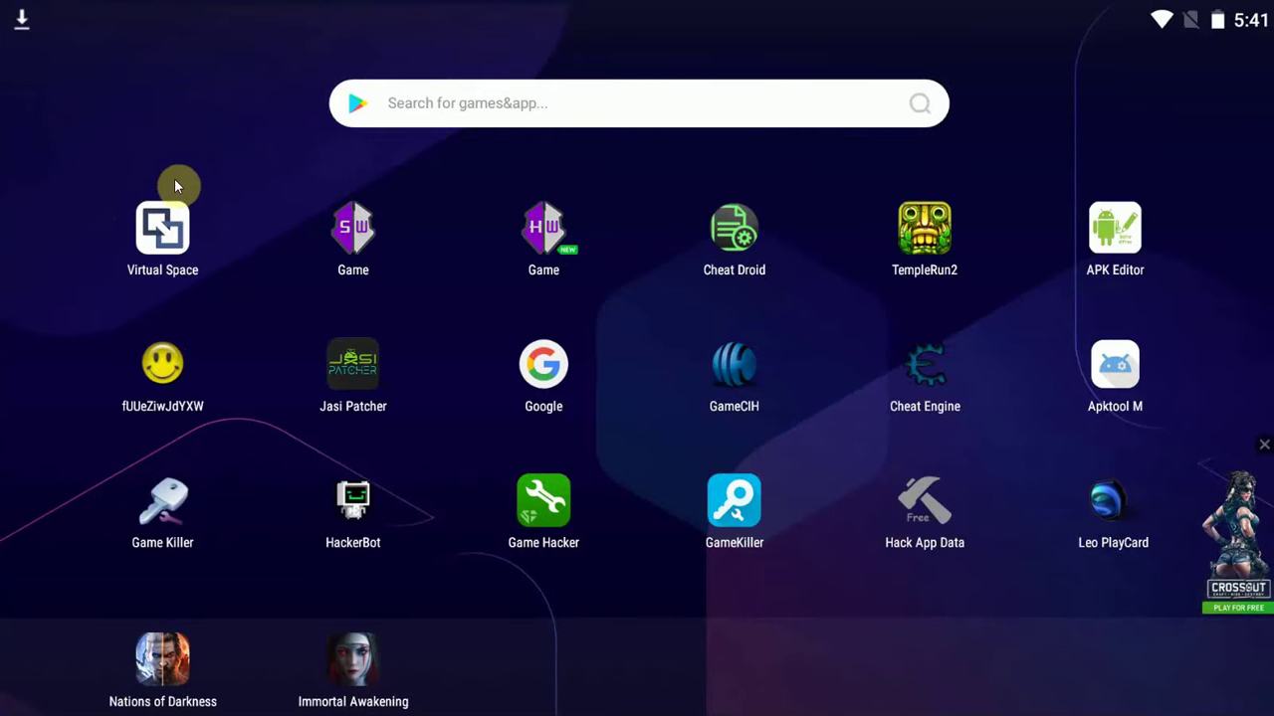
left_click(212, 248)
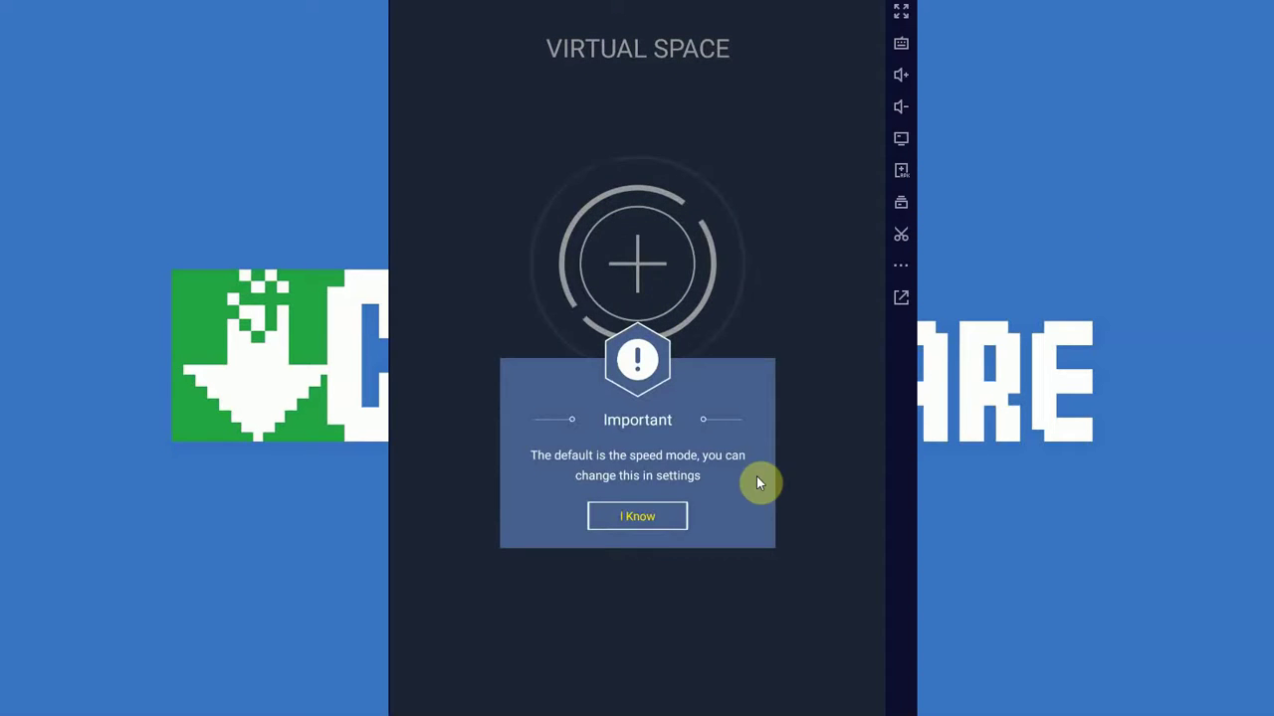
left_click(683, 508)
Step: Clone the GameGuardian app Q Jyhgui into Virtual Space under its default name, and dismiss the shortcut reminder
left_click(645, 300)
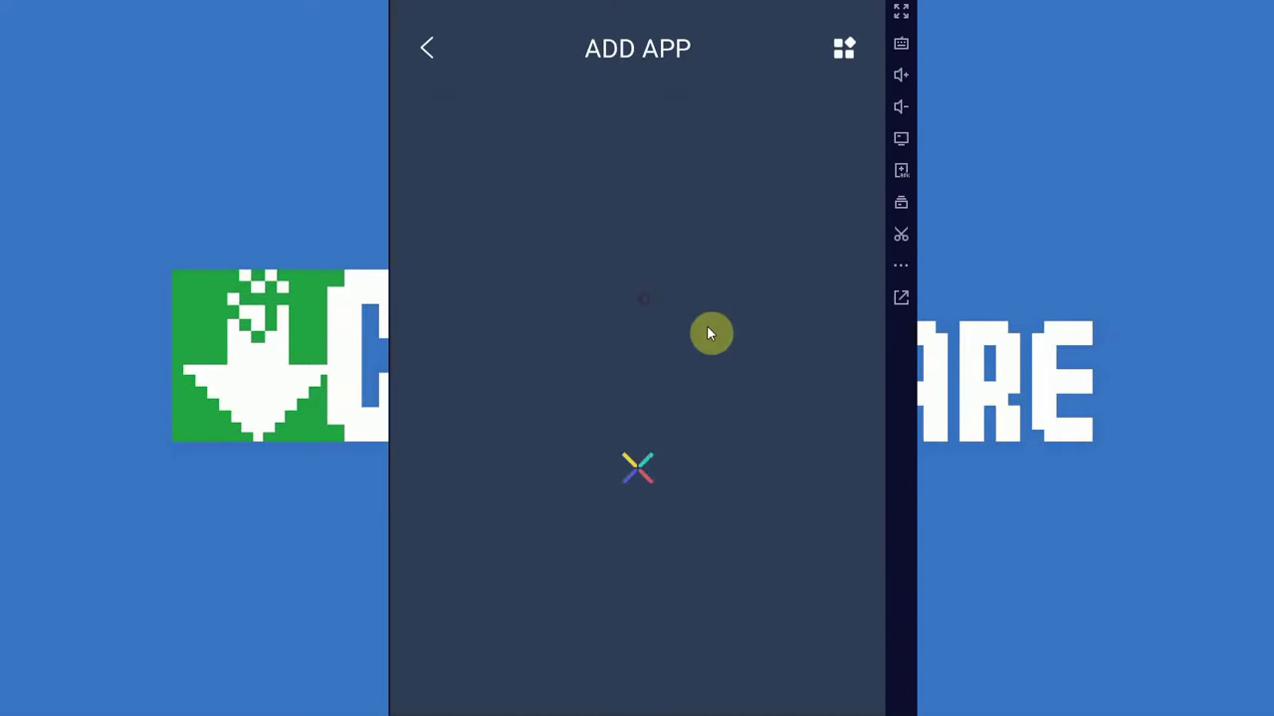
left_click_drag(674, 449, 674, 188)
left_click_drag(674, 486, 648, 293)
left_click_drag(658, 524, 637, 324)
left_click_drag(633, 637, 642, 372)
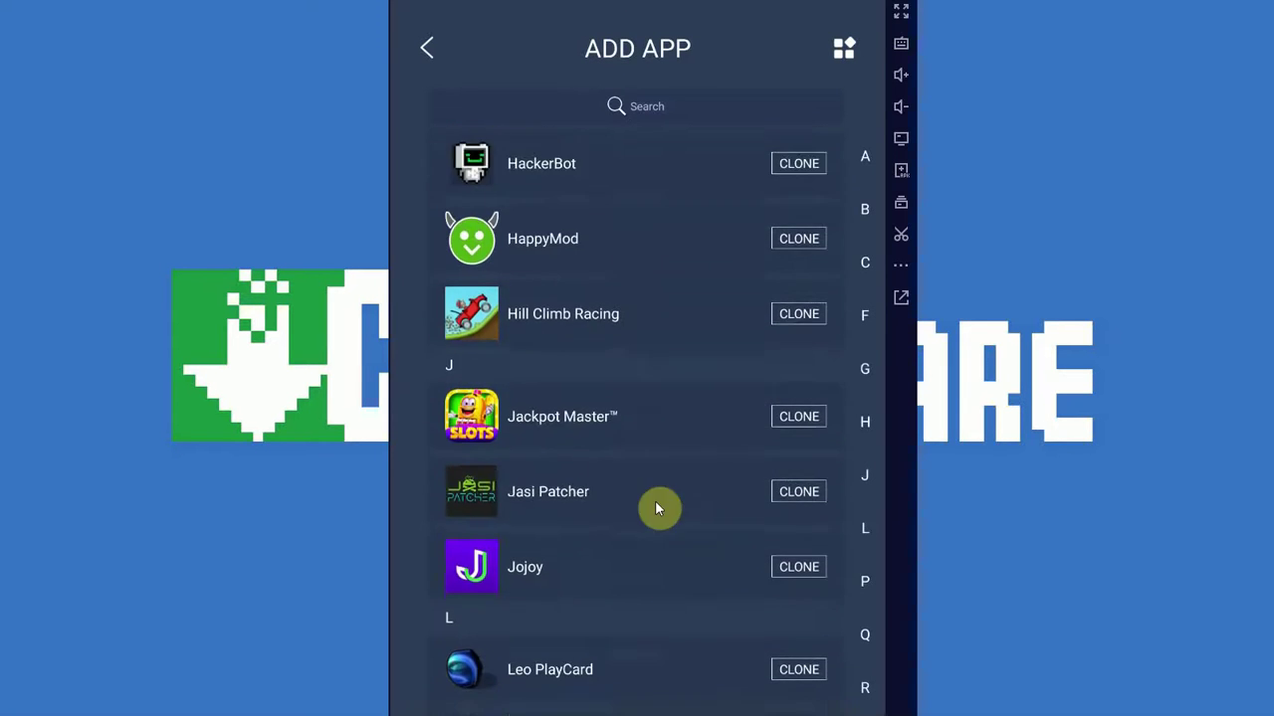
left_click_drag(677, 571, 666, 429)
left_click_drag(660, 524, 632, 458)
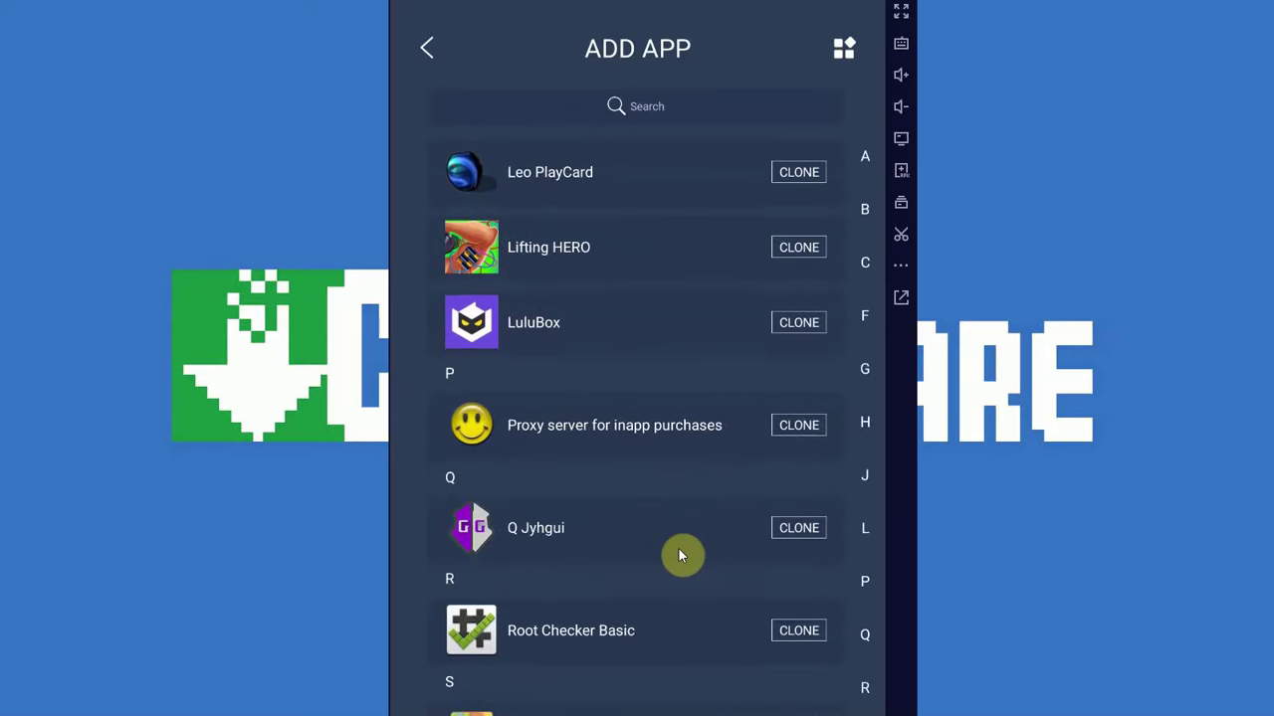
left_click(797, 528)
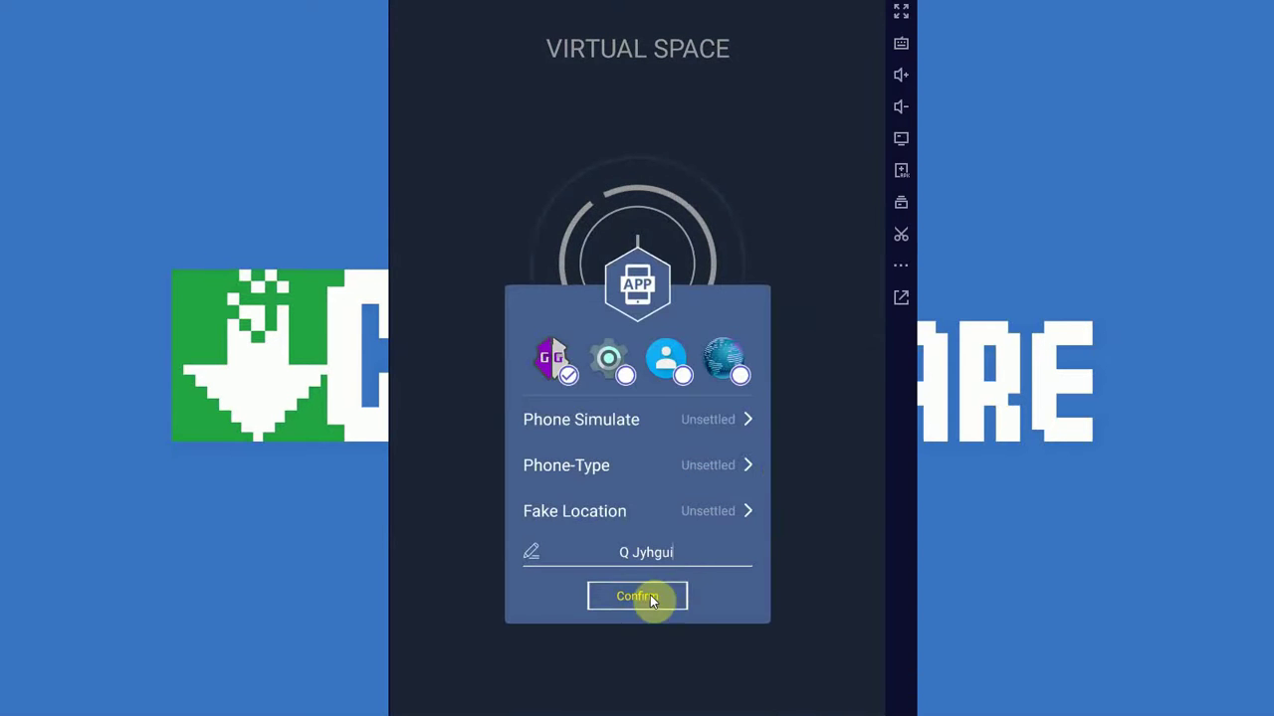
left_click(648, 599)
left_click(638, 541)
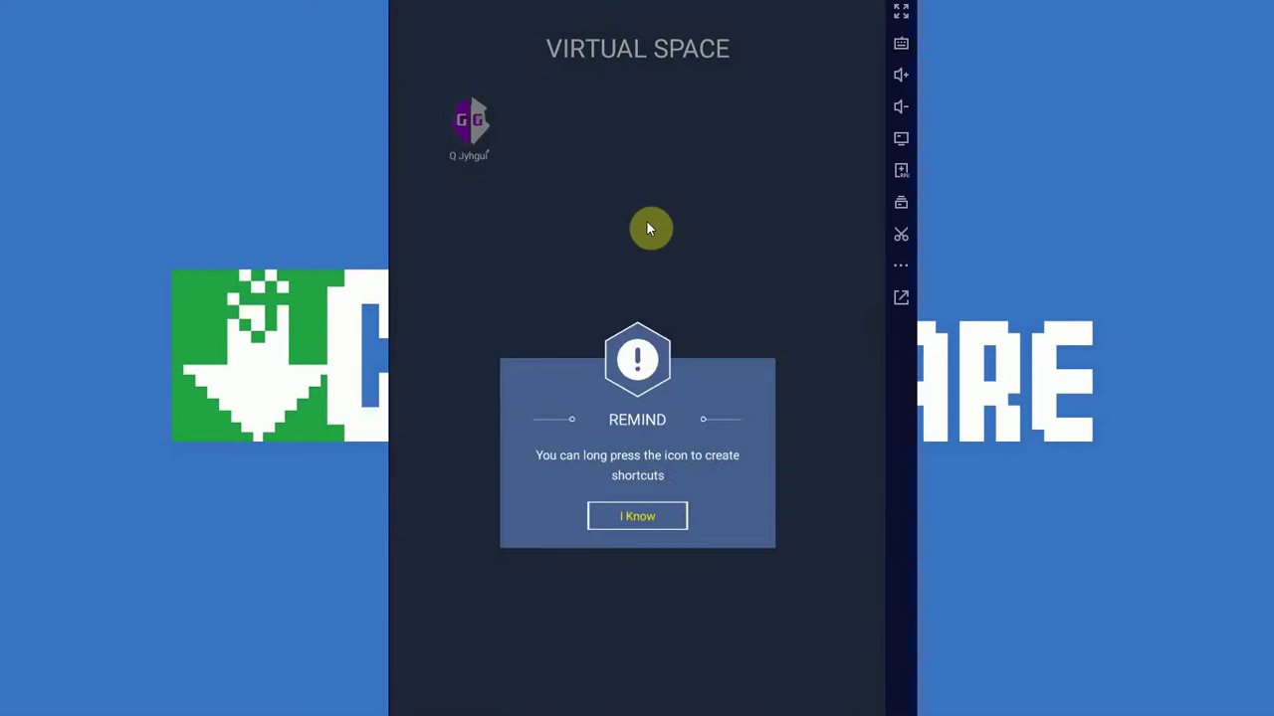
left_click(638, 517)
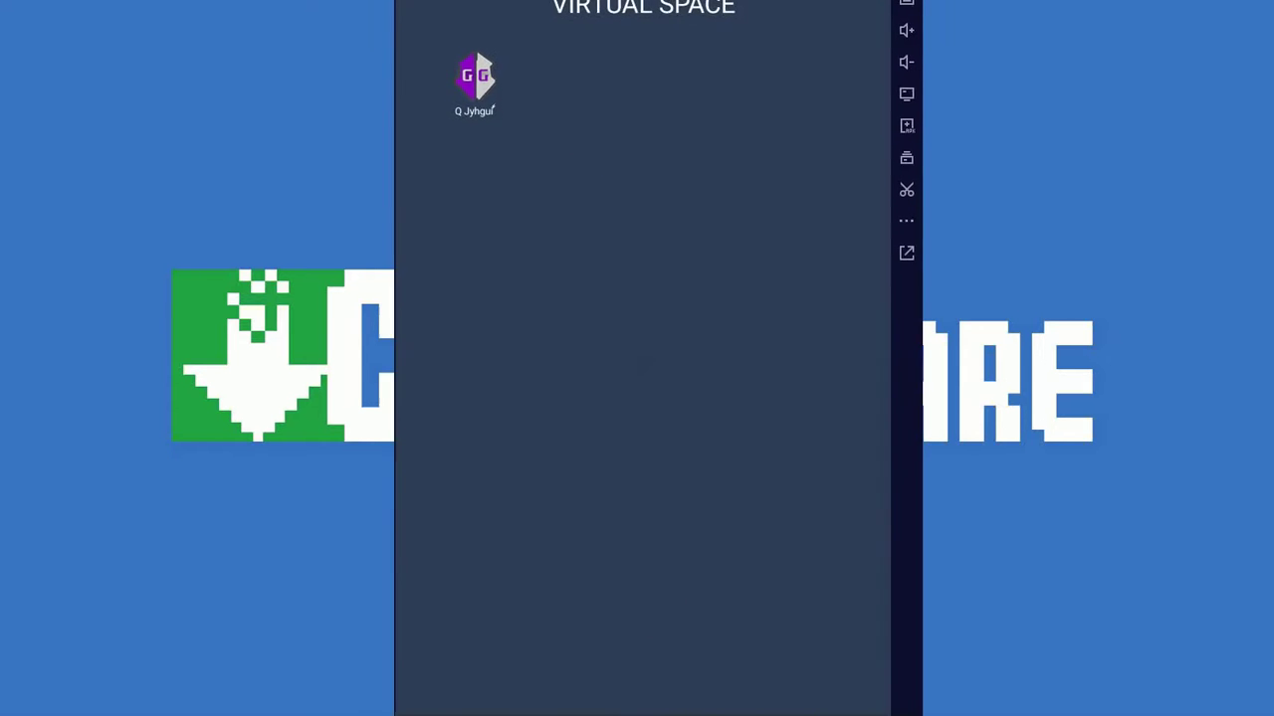
Step: Clone the game GST 3 from the G section of the app list into Virtual Space
left_click(652, 23)
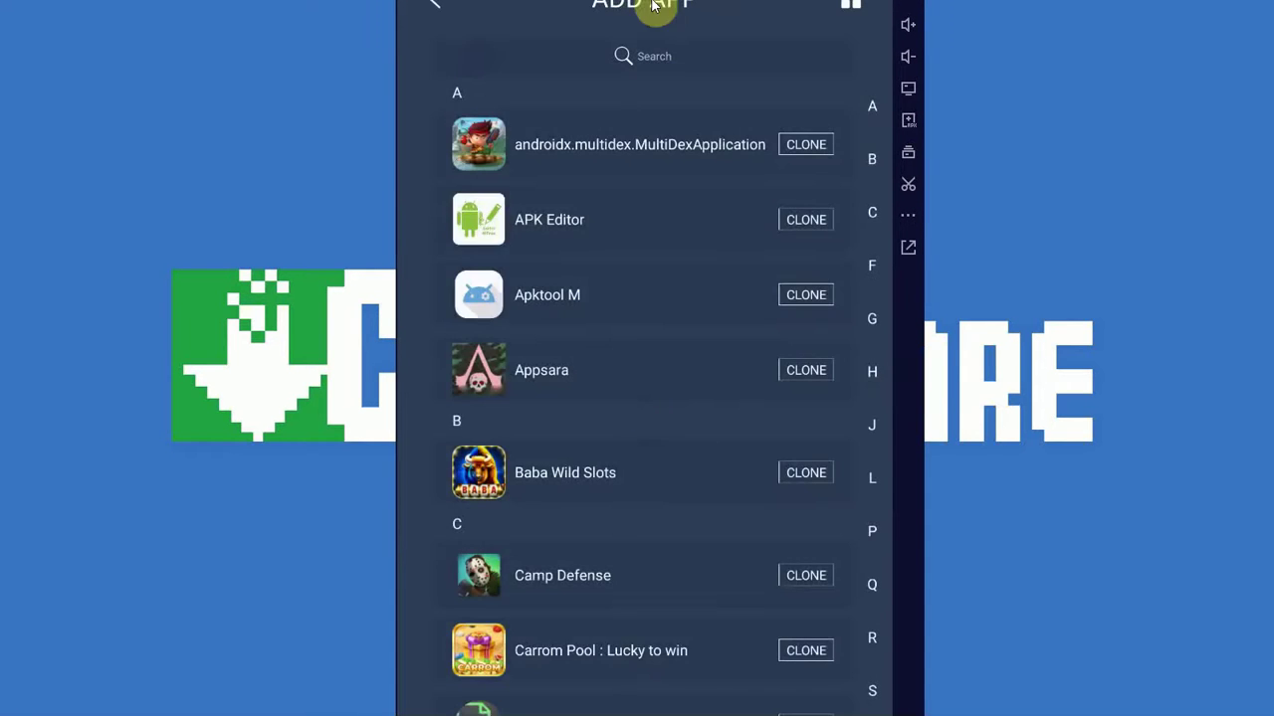
left_click_drag(678, 454, 680, 222)
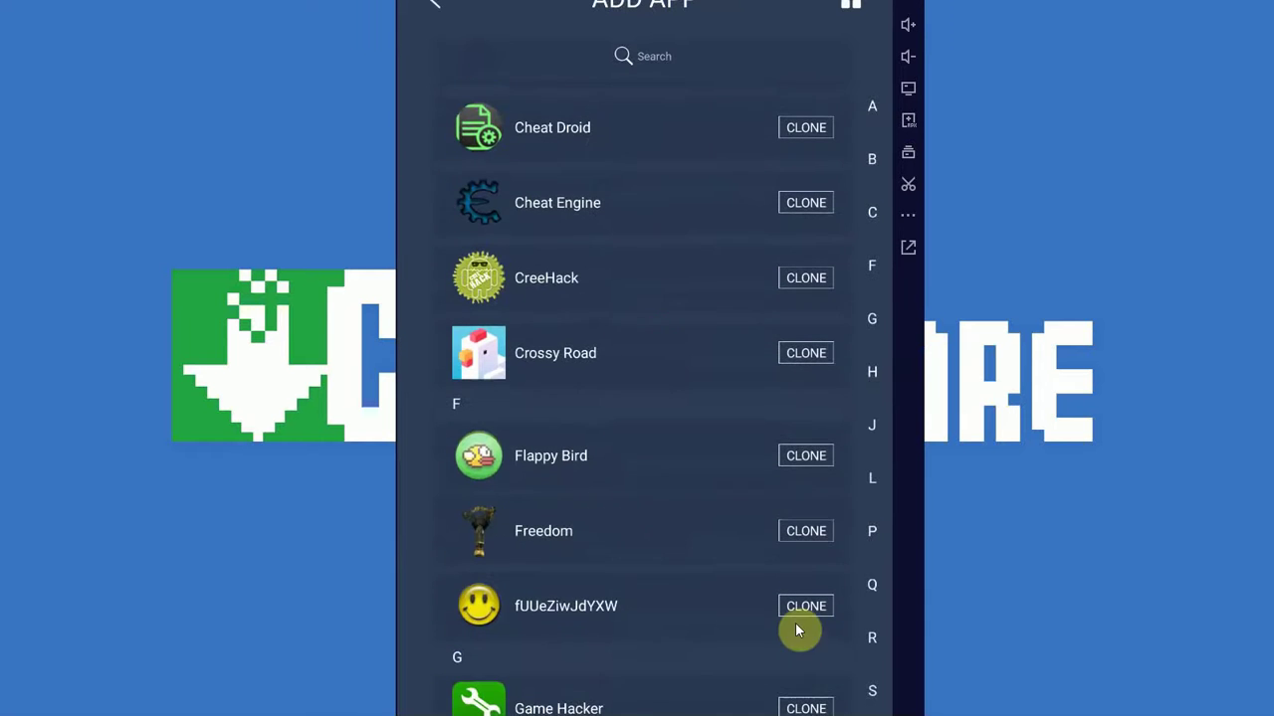
left_click_drag(683, 520, 684, 295)
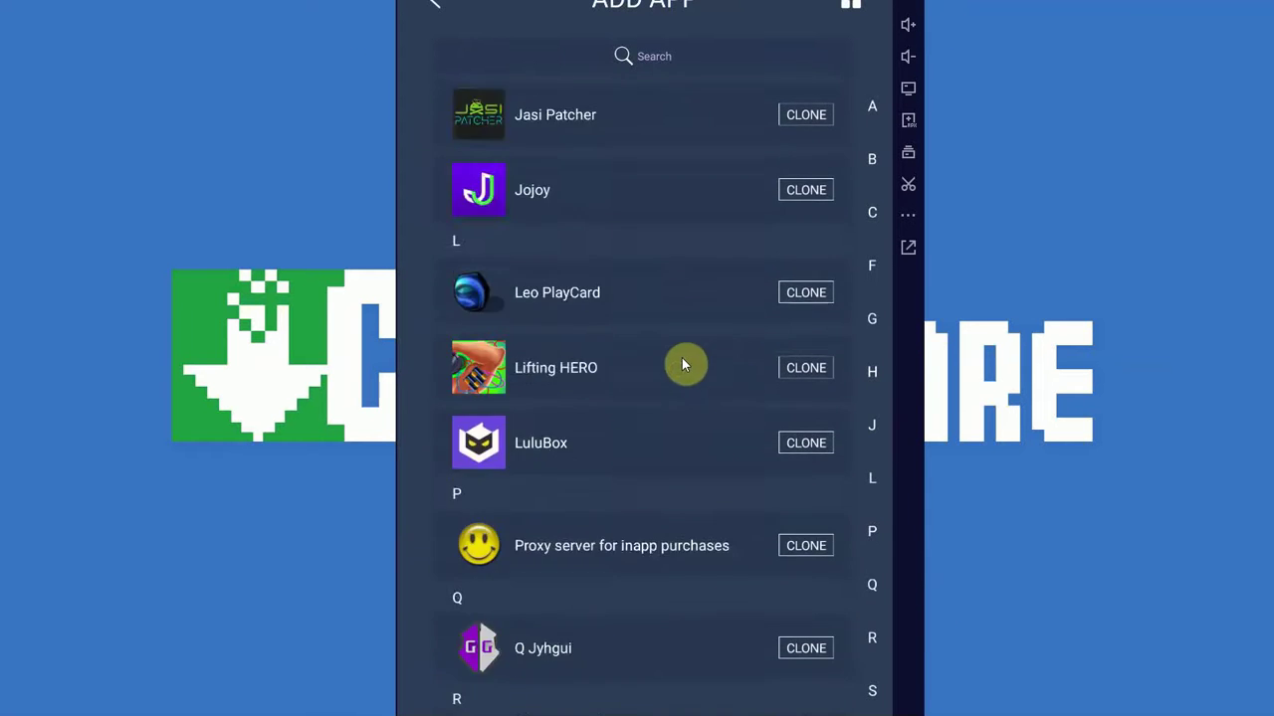
left_click(873, 319)
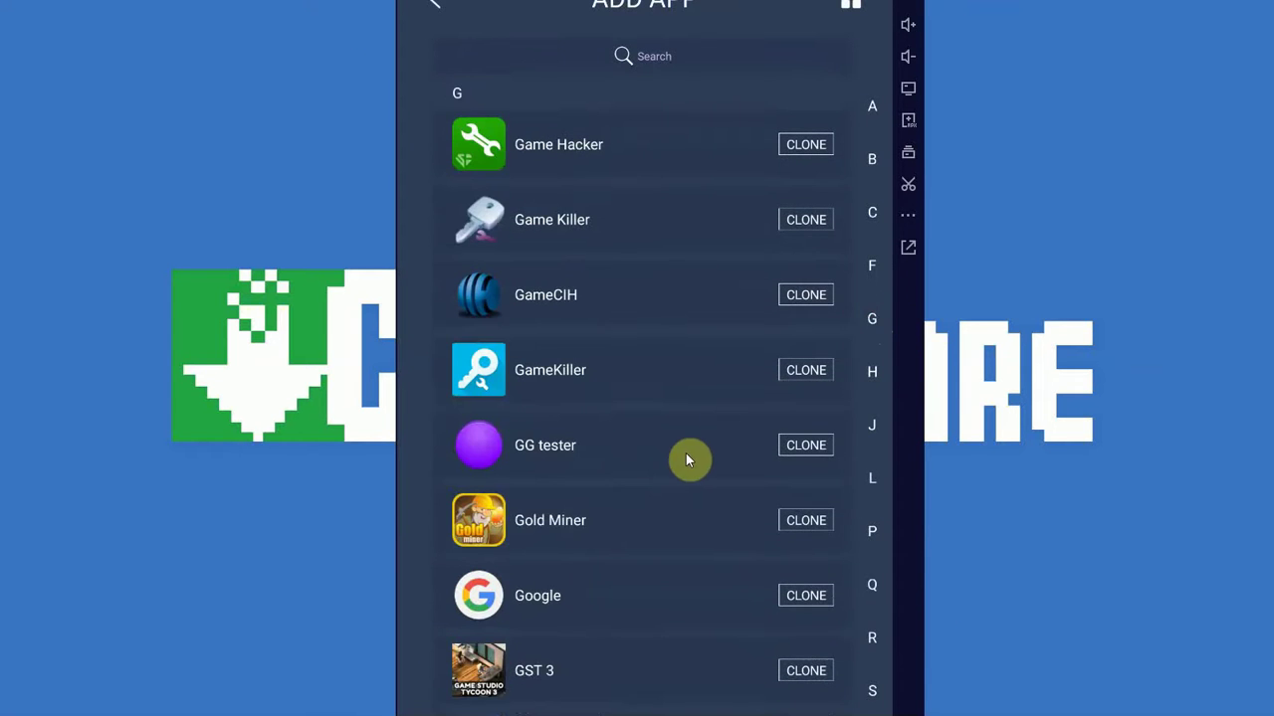
left_click_drag(594, 640, 617, 531)
left_click(796, 606)
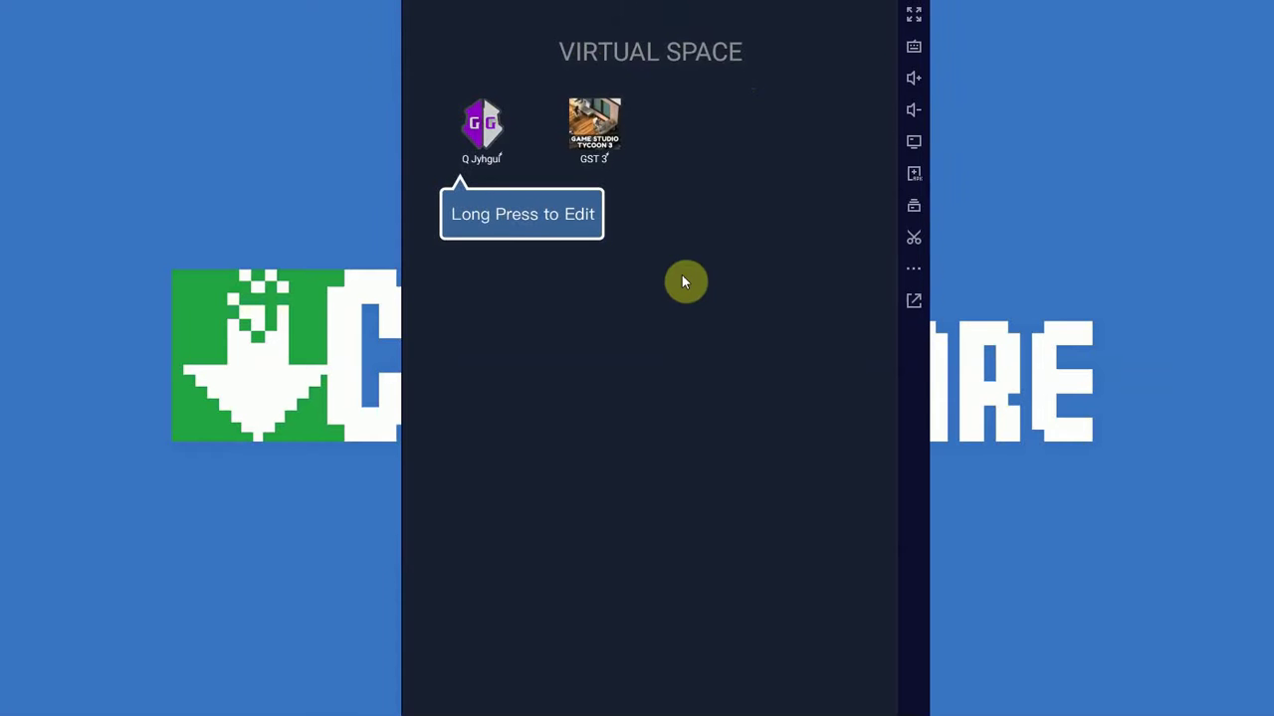
Step: Launch the cloned Q Jyhgui and check its process list through the floating GameGuardian icon, then close the list
left_click(493, 129)
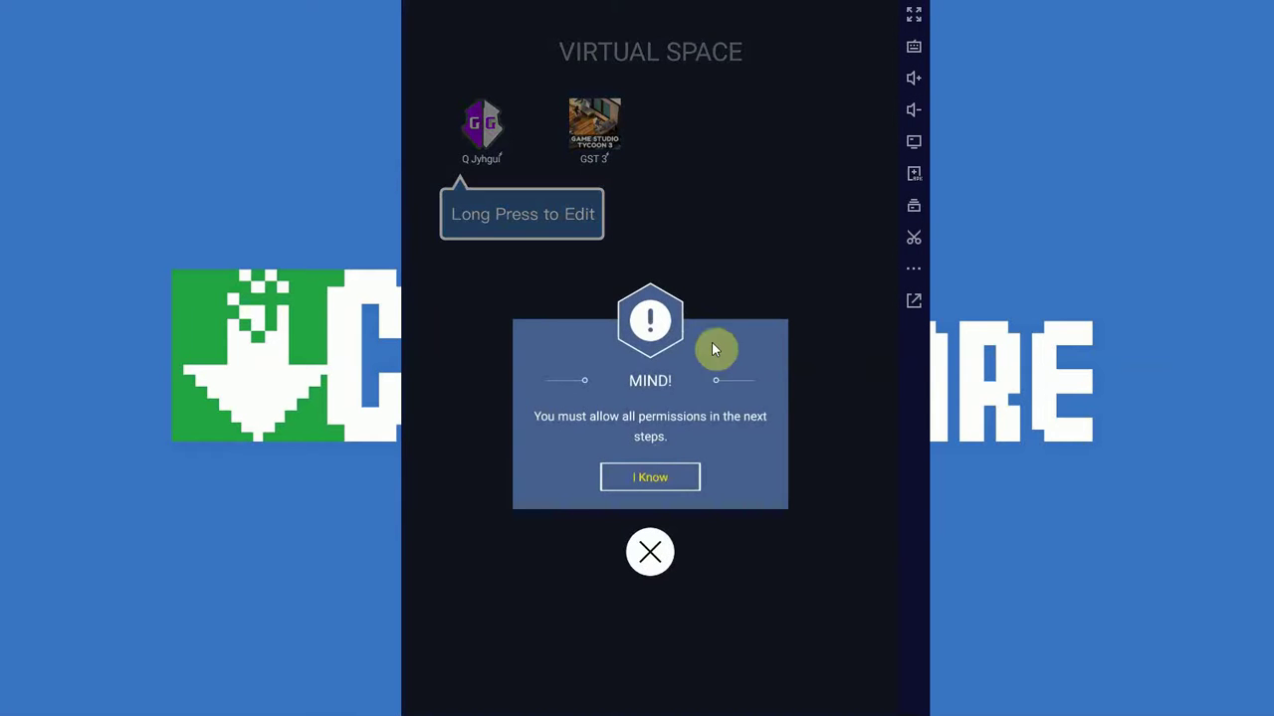
left_click(649, 547)
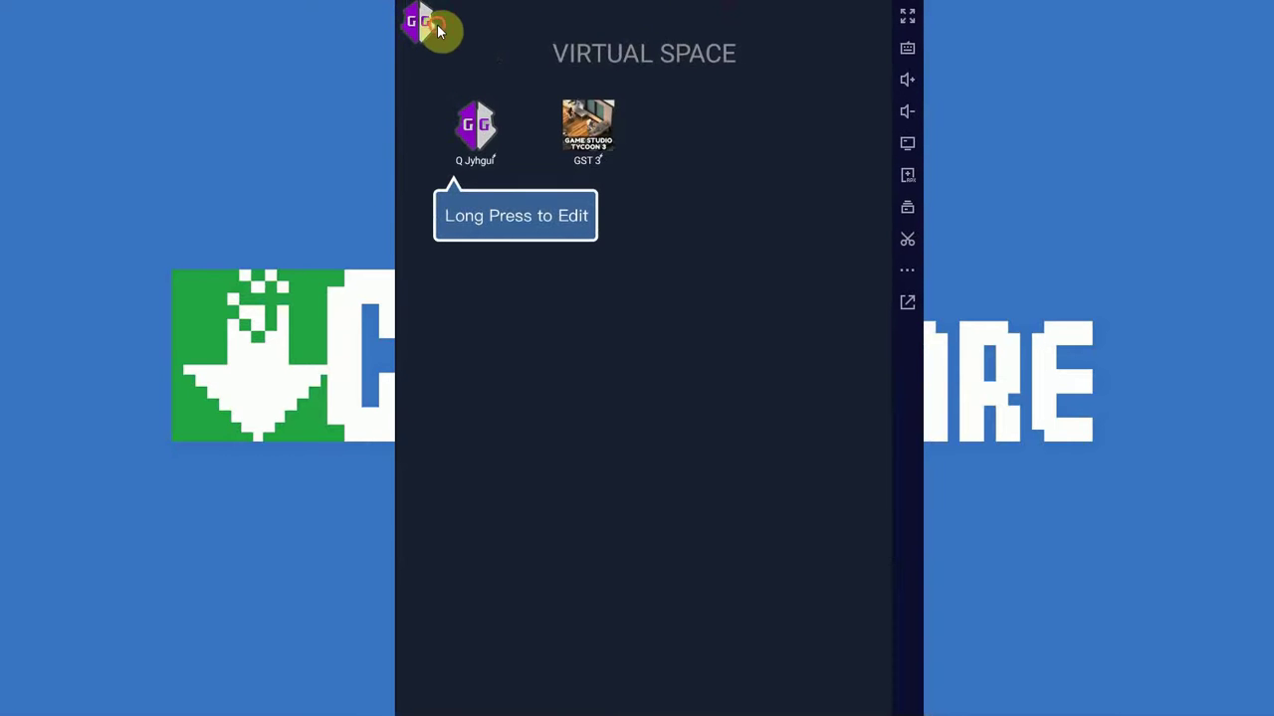
left_click_drag(439, 29, 447, 57)
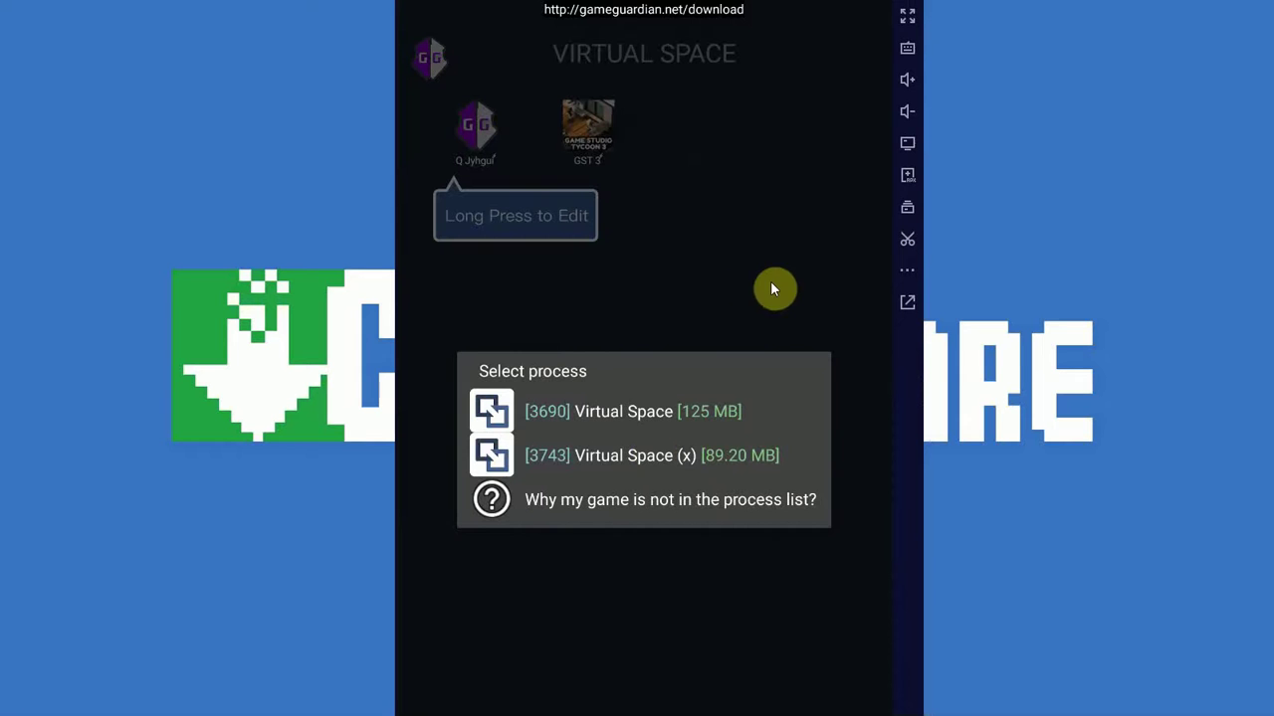
left_click(638, 316)
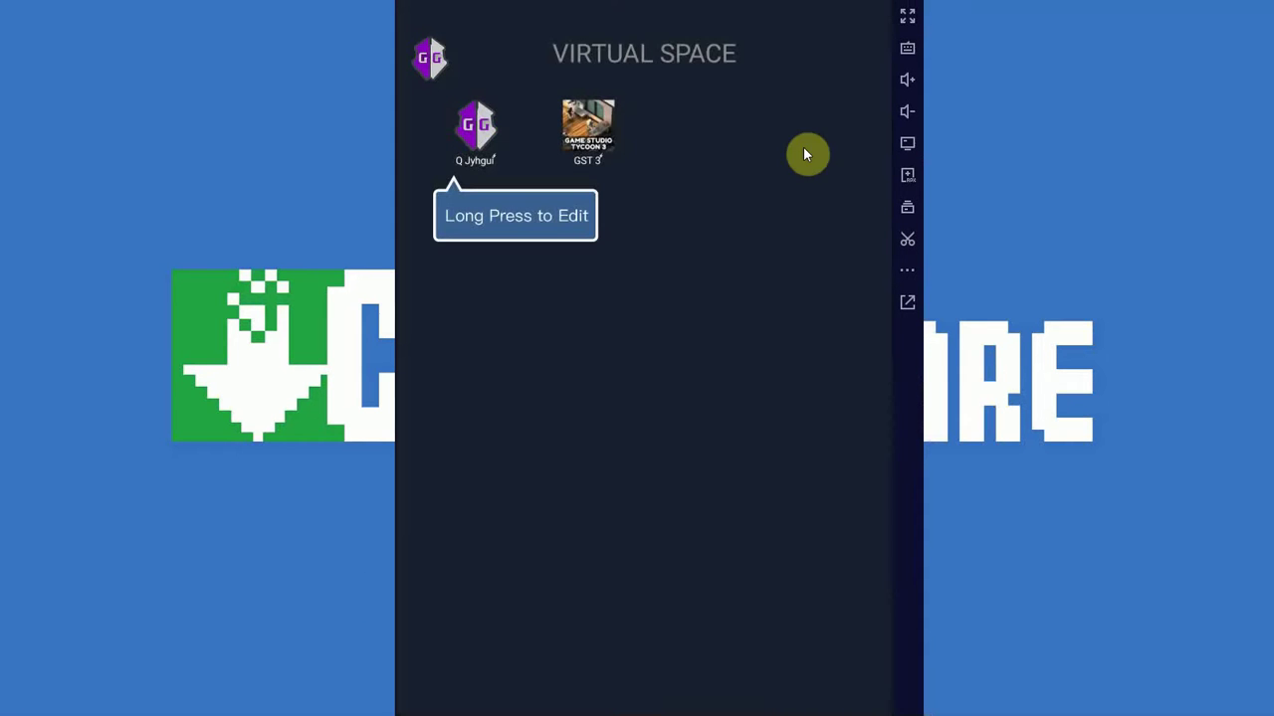
Step: Launch the cloned GST 3 and start a new game on Easy with the fifth character portrait
left_click(597, 127)
left_click(643, 557)
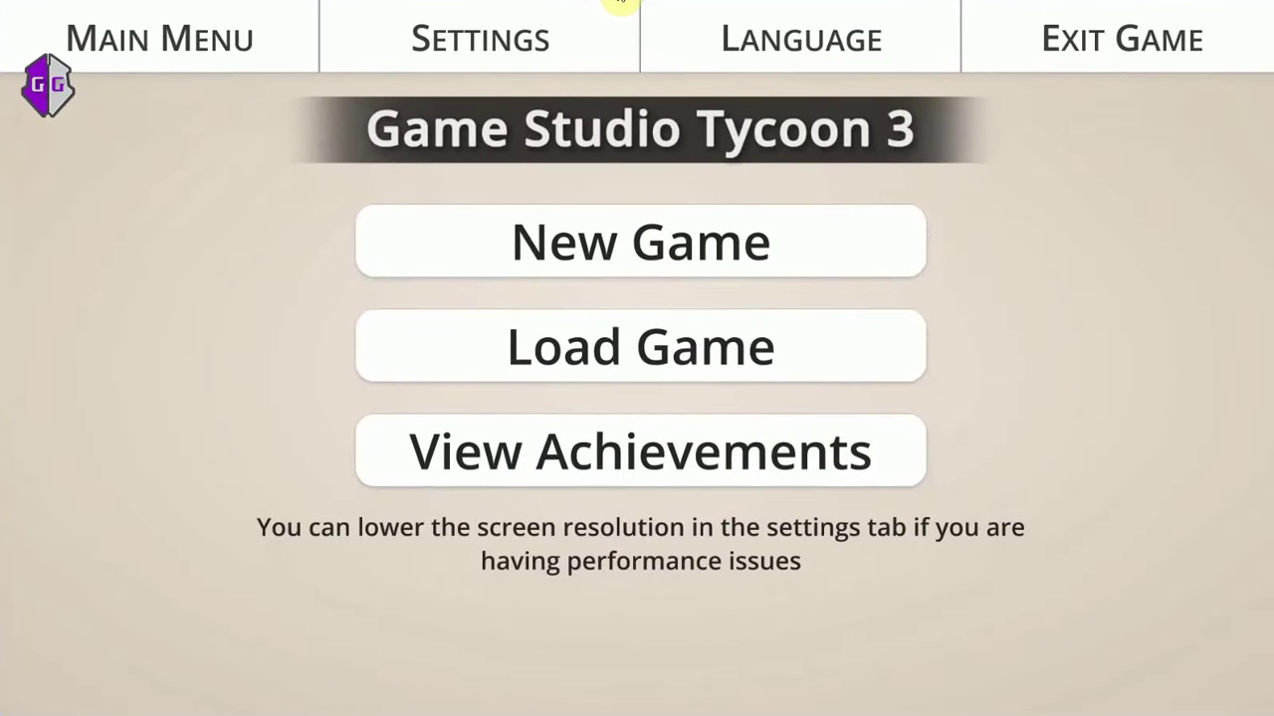
left_click(577, 242)
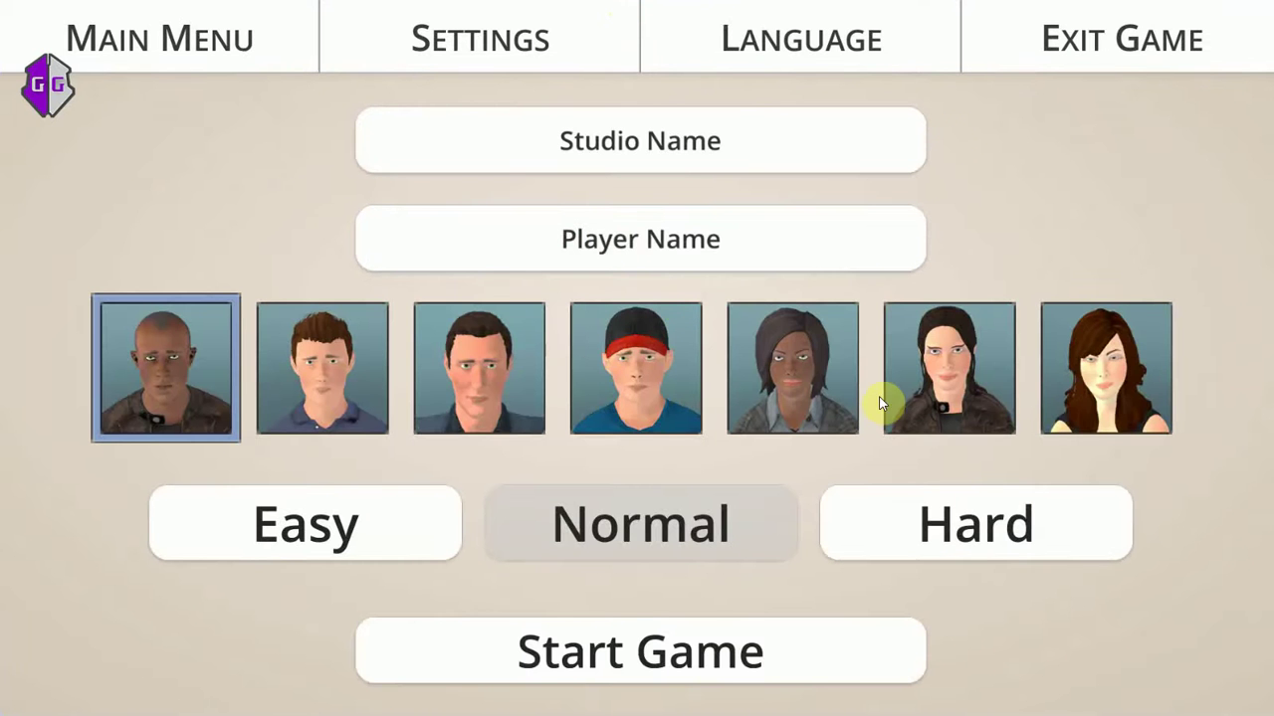
left_click(780, 371)
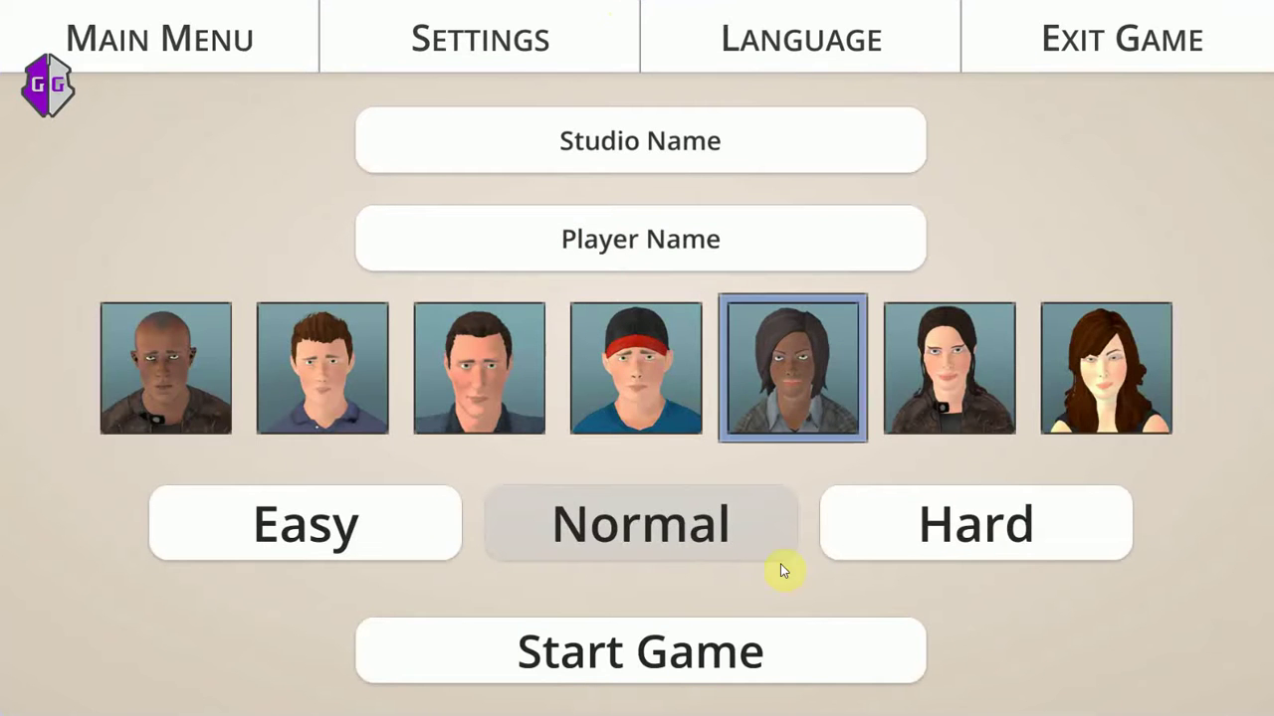
left_click(313, 547)
left_click(654, 674)
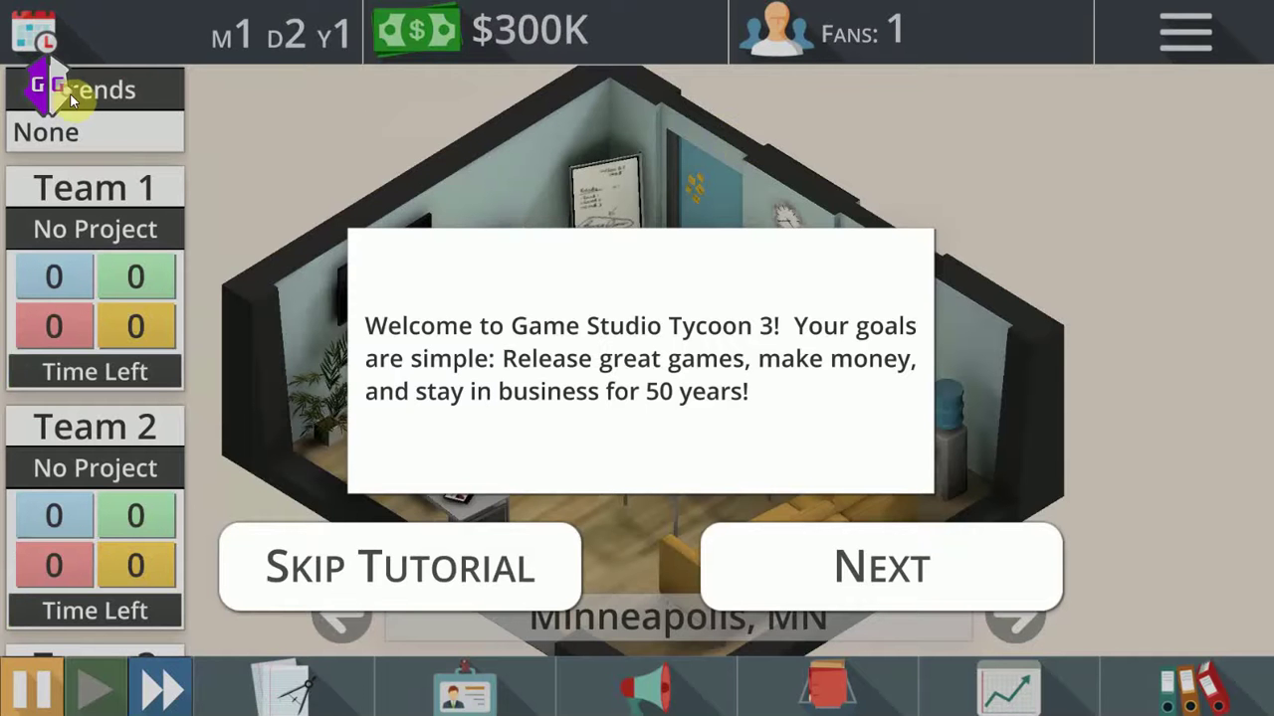
Step: Move the floating GameGuardian icon clear of the Trends box and attach GameGuardian to the GST 3 process
left_click_drag(70, 94, 298, 120)
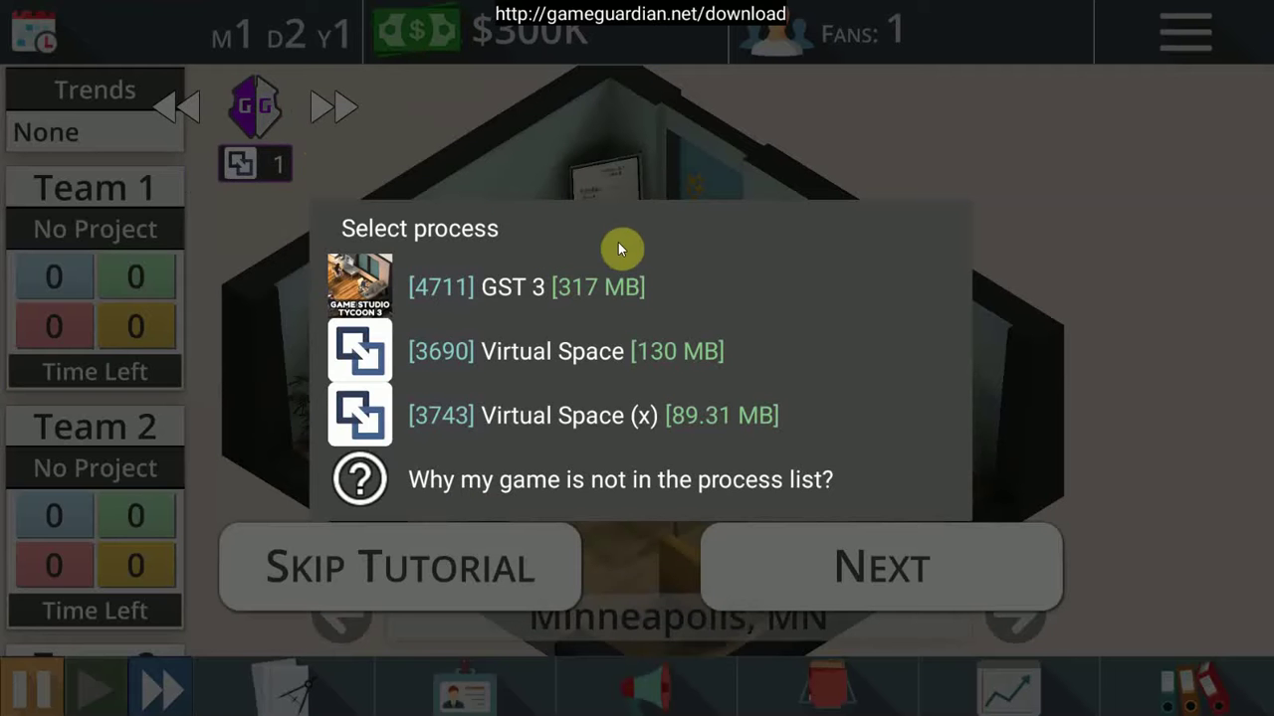
left_click(355, 181)
left_click(267, 105)
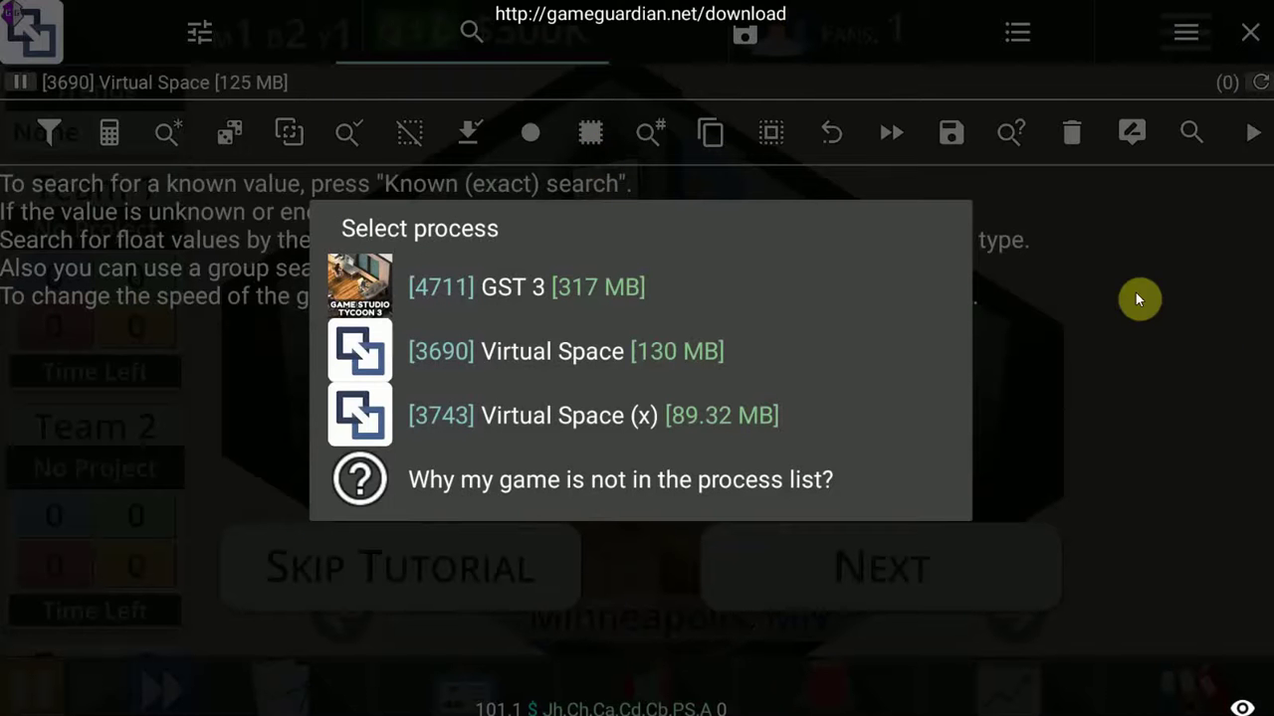
left_click(498, 288)
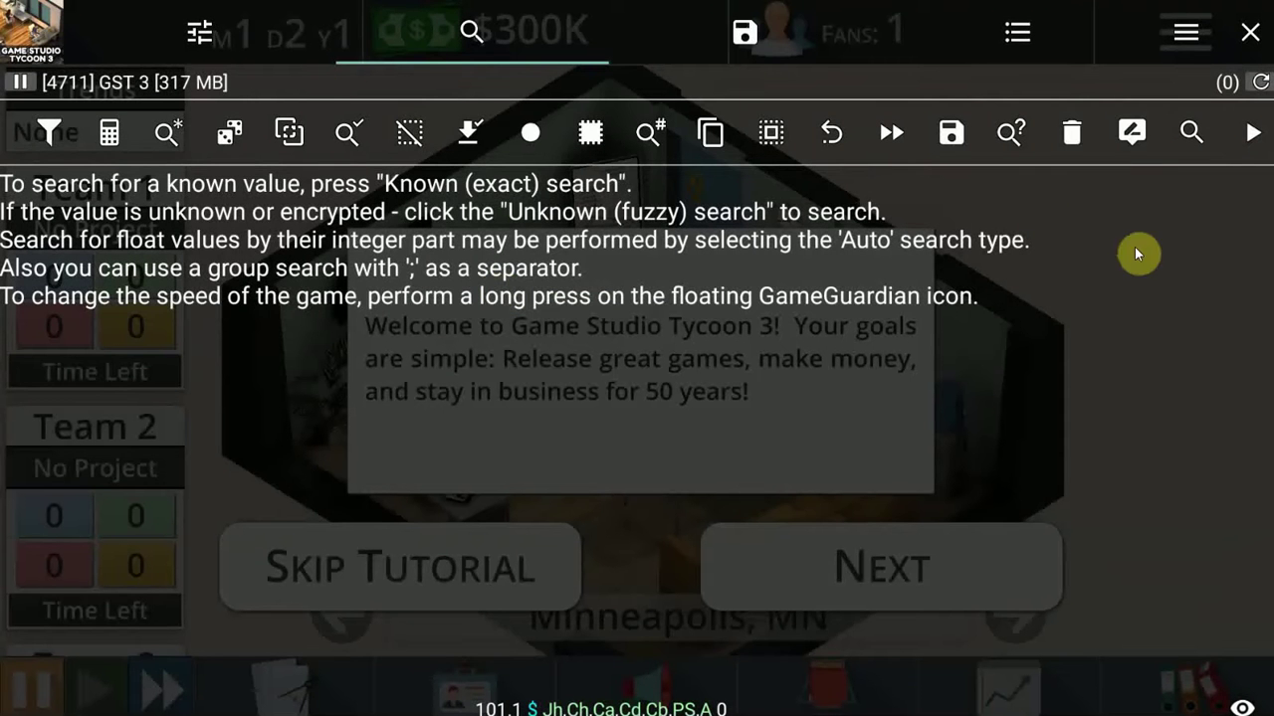
left_click(1250, 33)
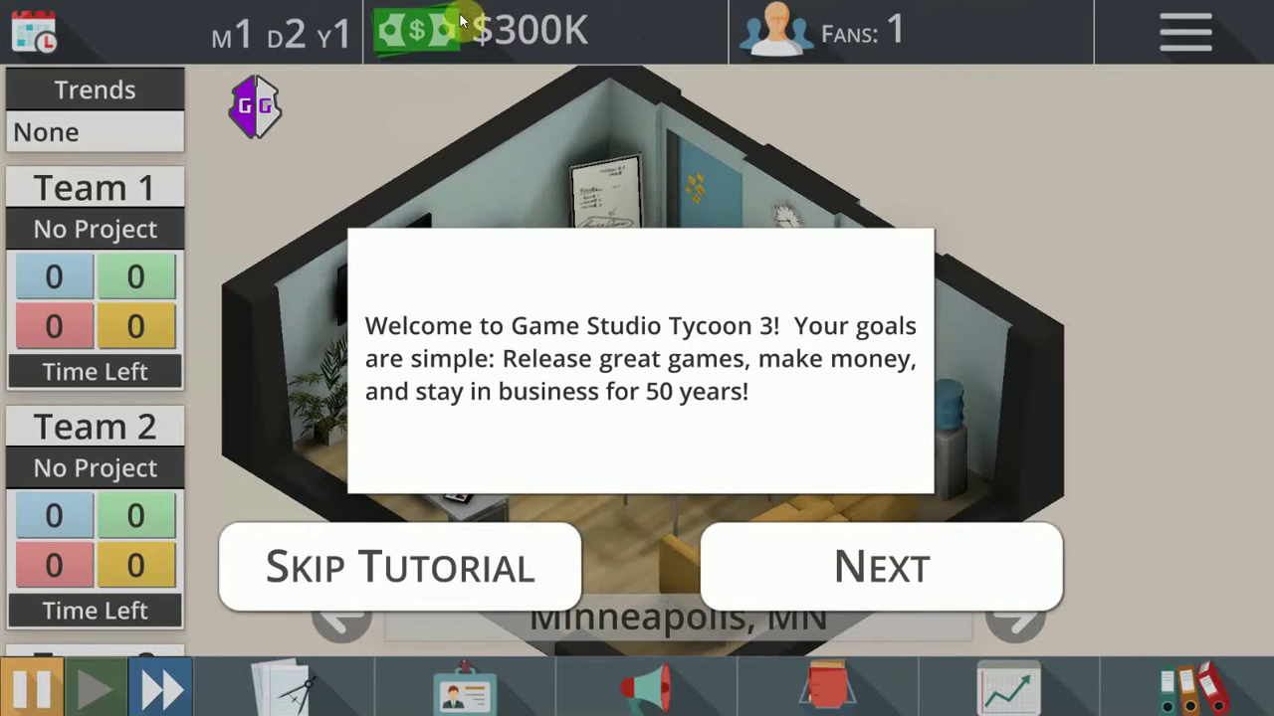
Step: Run a new GameGuardian search for the money value 300 with the Auto type in all memory
left_click(259, 99)
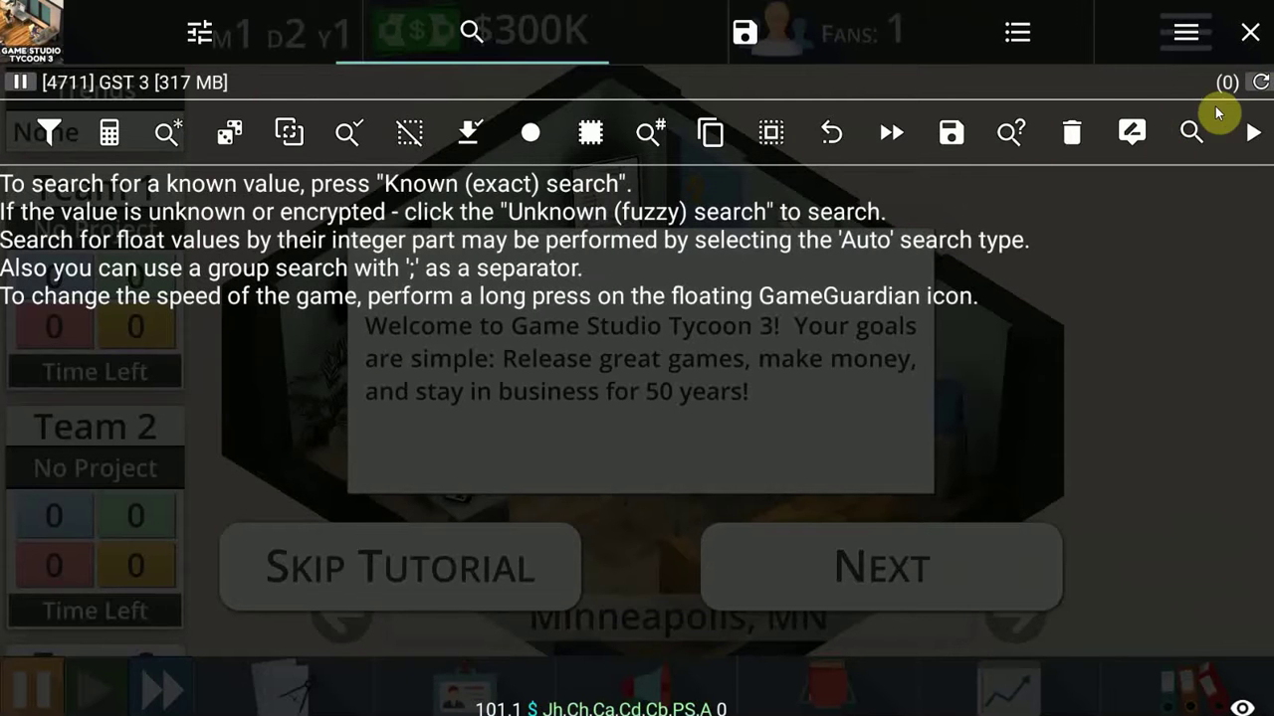
left_click(1191, 132)
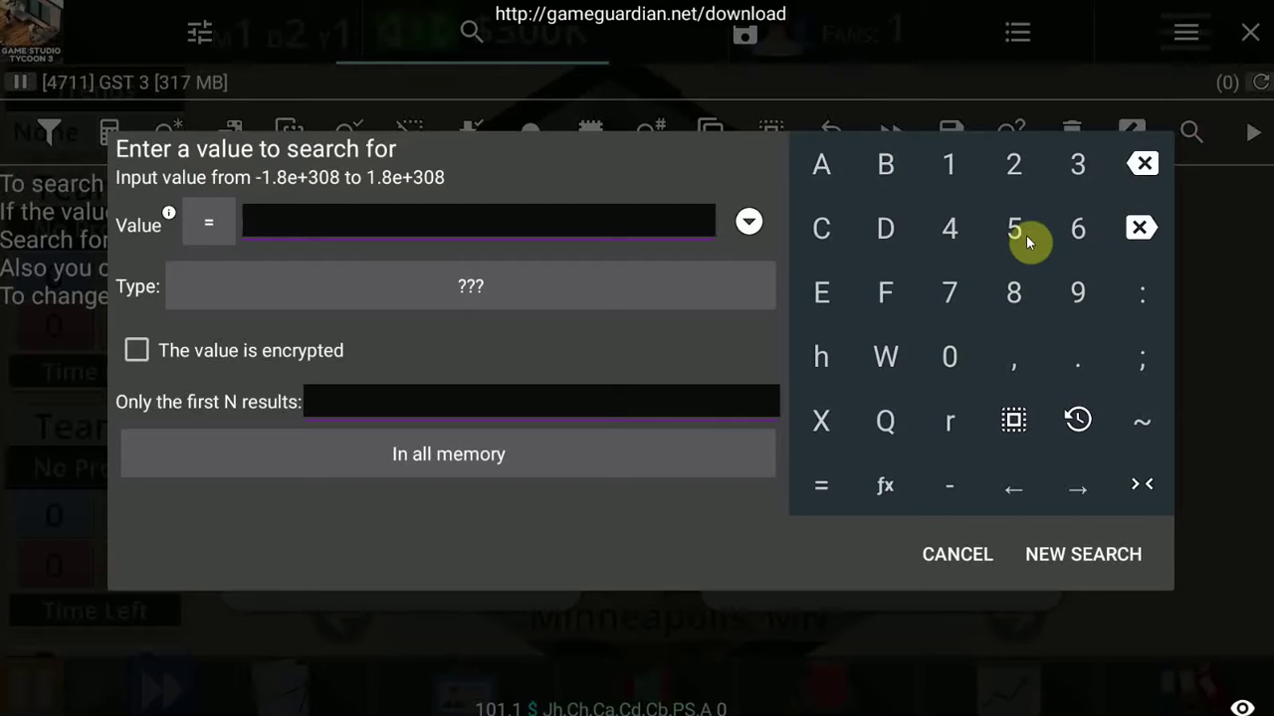
left_click(1075, 169)
left_click(1075, 169)
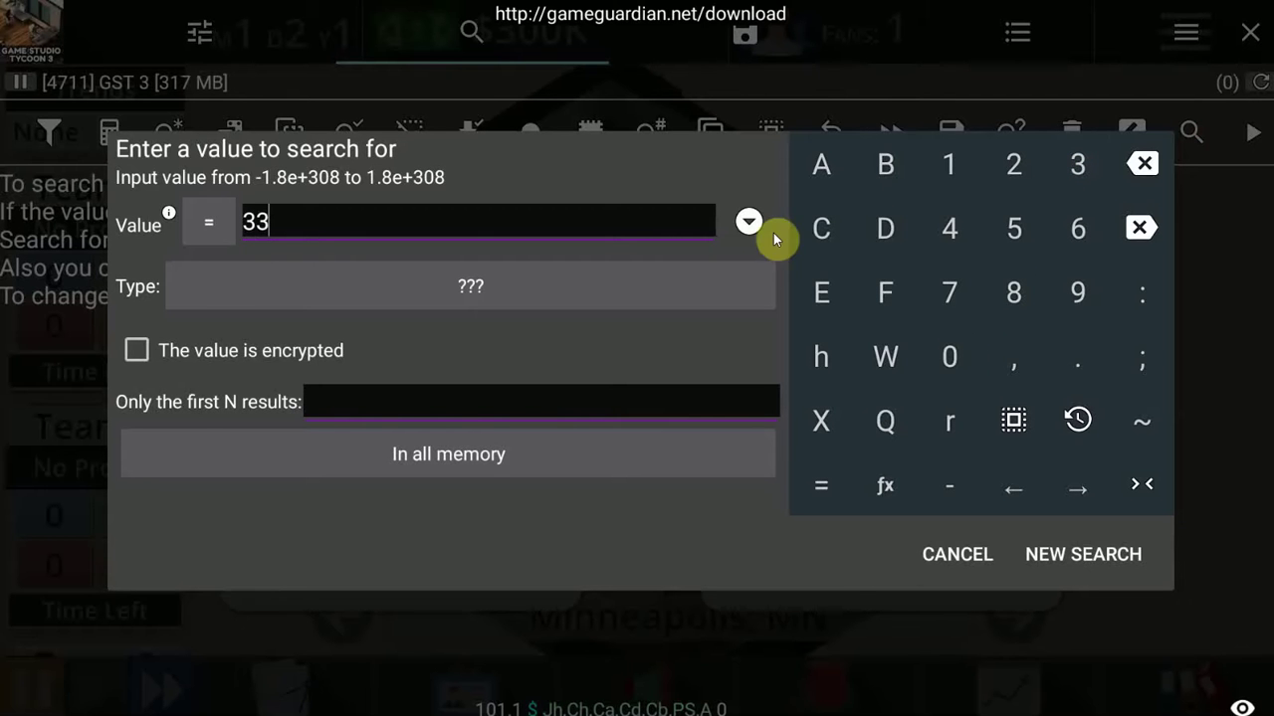
left_click(1141, 164)
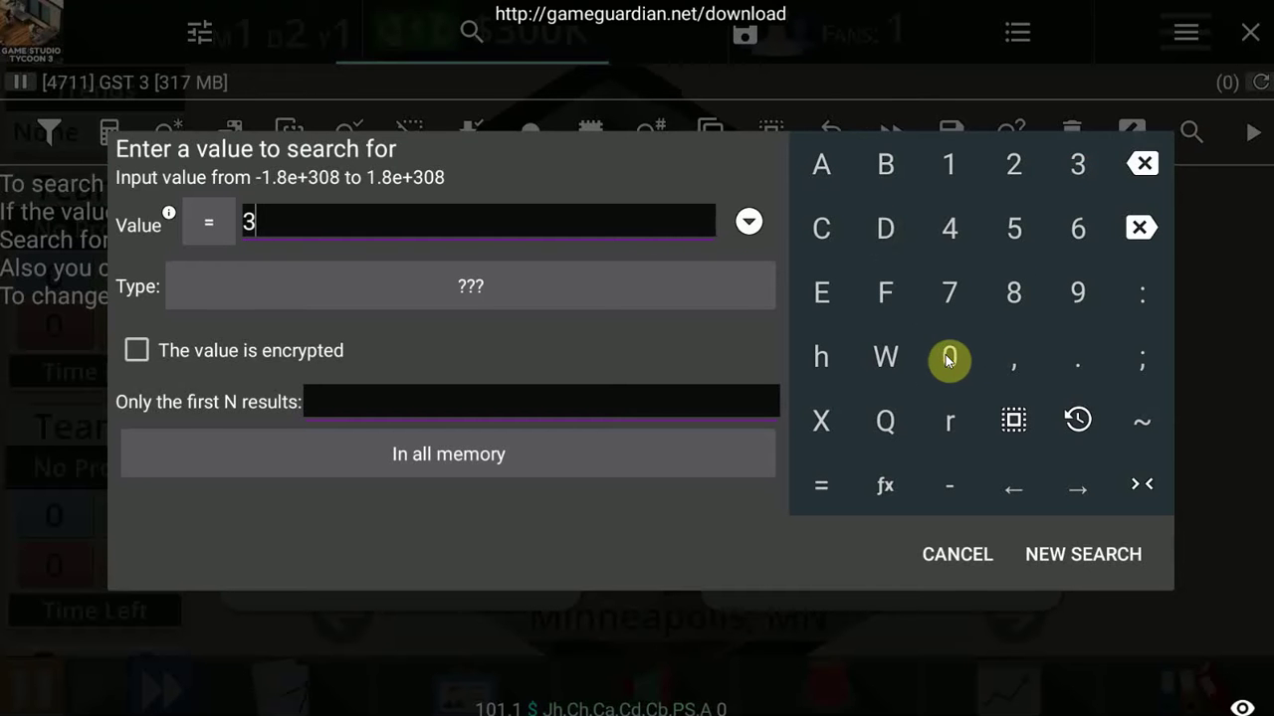
left_click(950, 358)
left_click(954, 358)
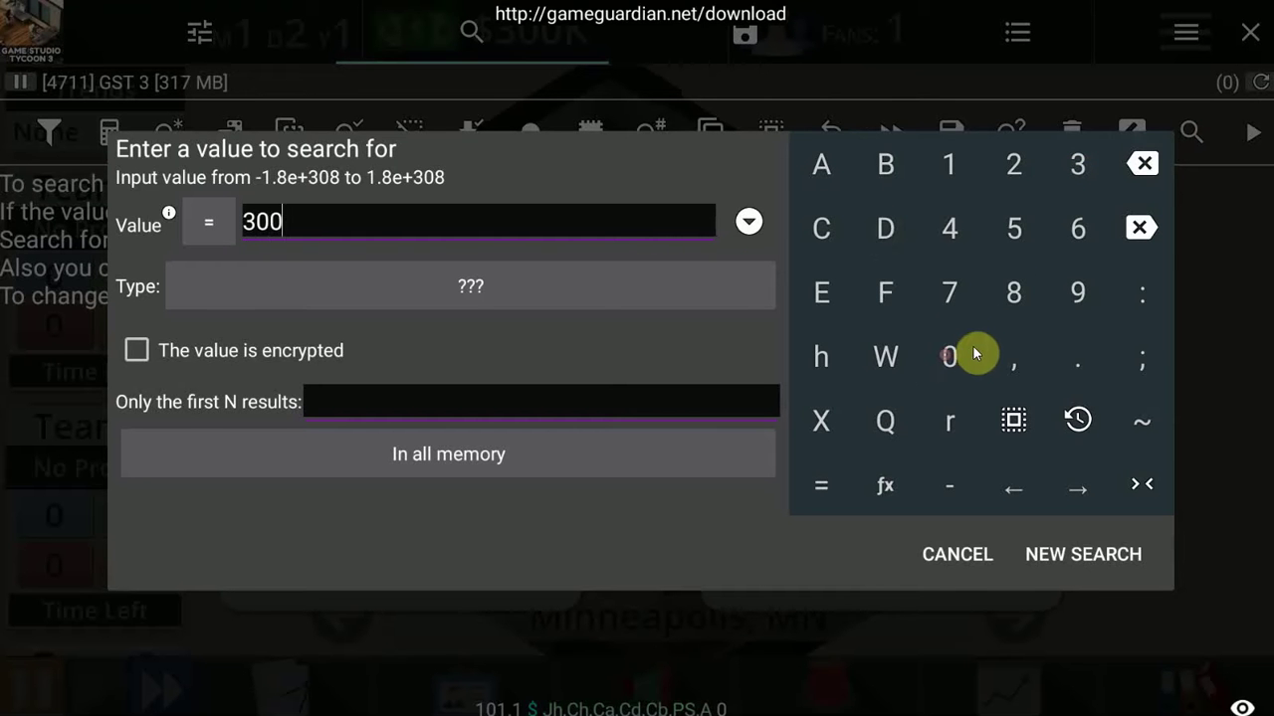
left_click(1081, 545)
left_click(499, 124)
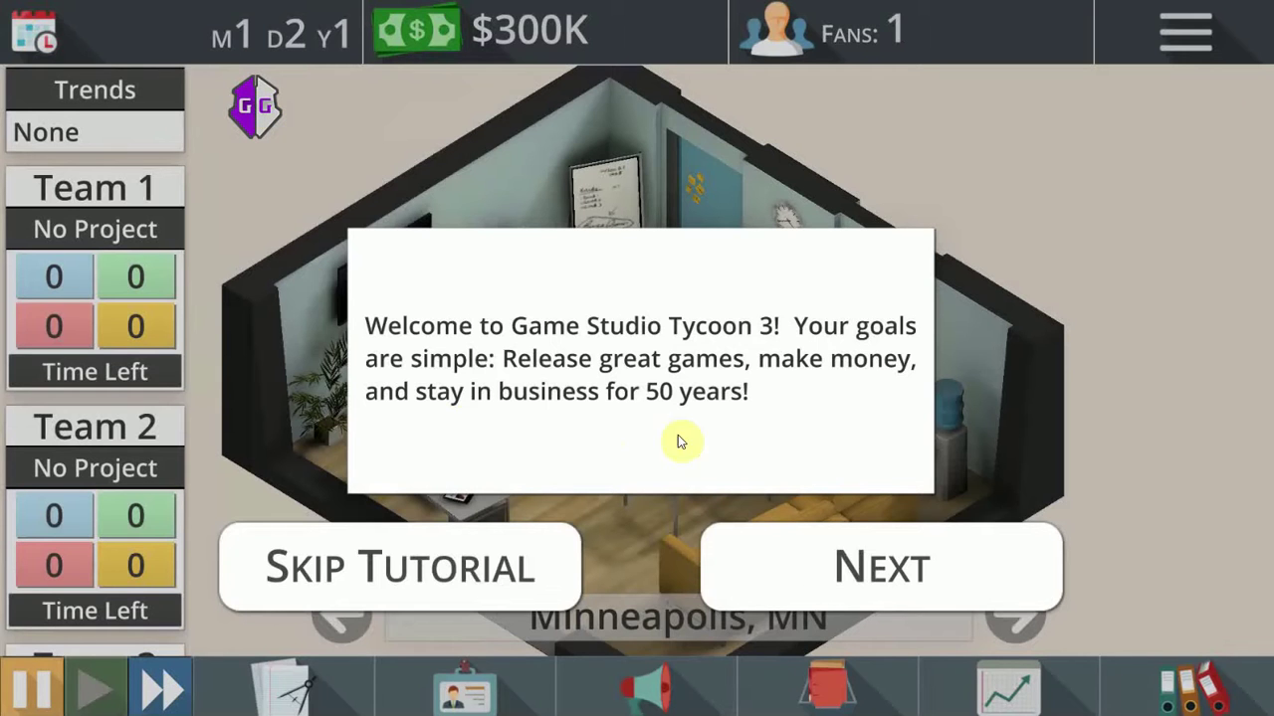
Step: Skip the tutorial and, with the game running, buy the $150K Learning upgrade in the employee research
left_click(497, 563)
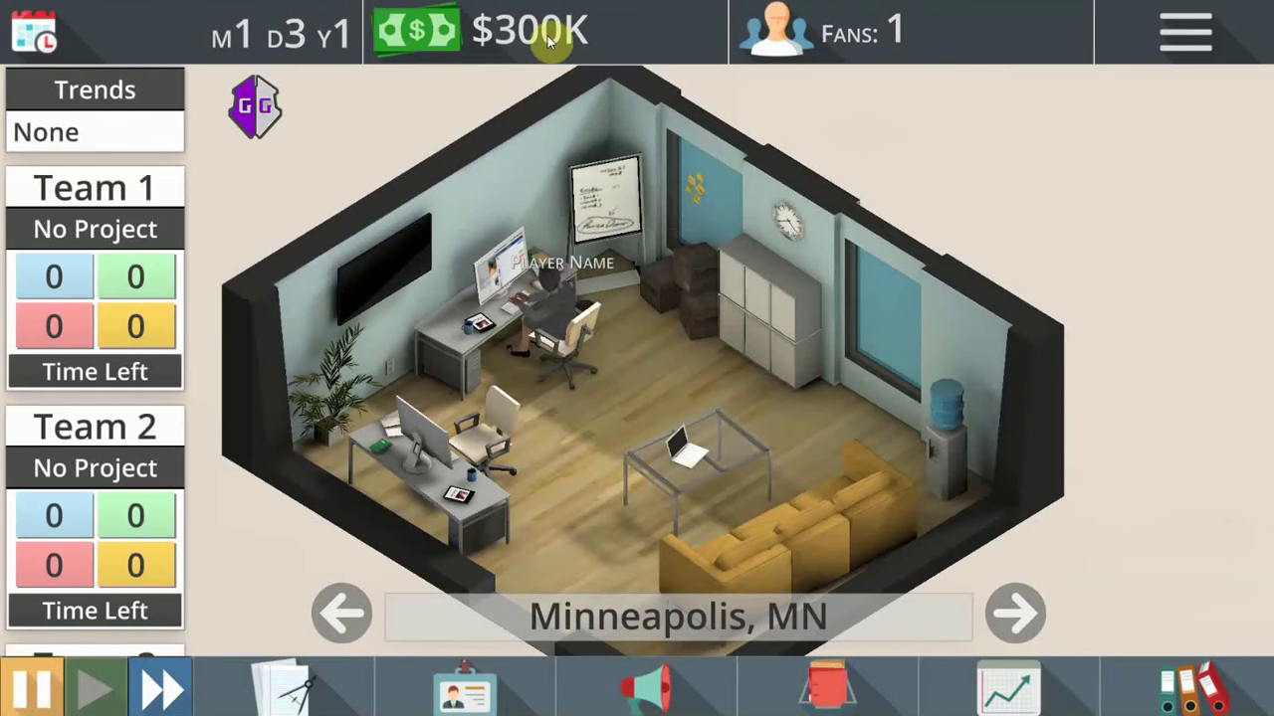
left_click(94, 686)
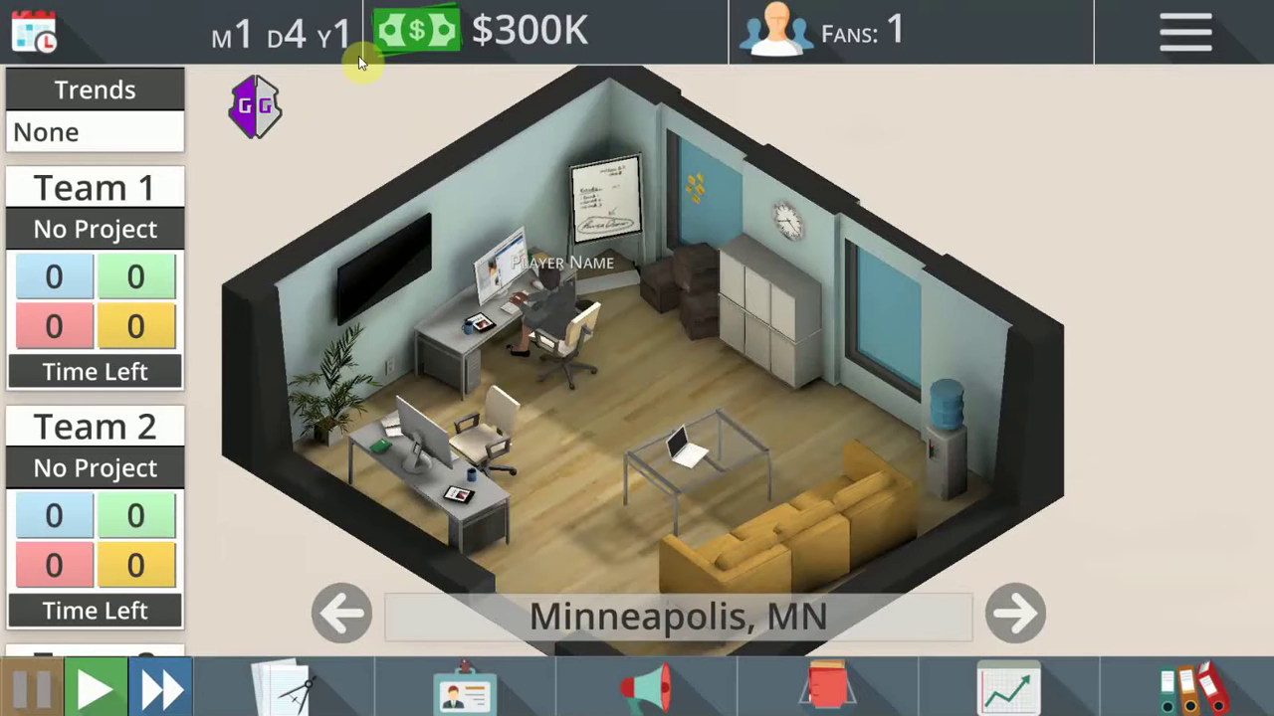
left_click(1167, 686)
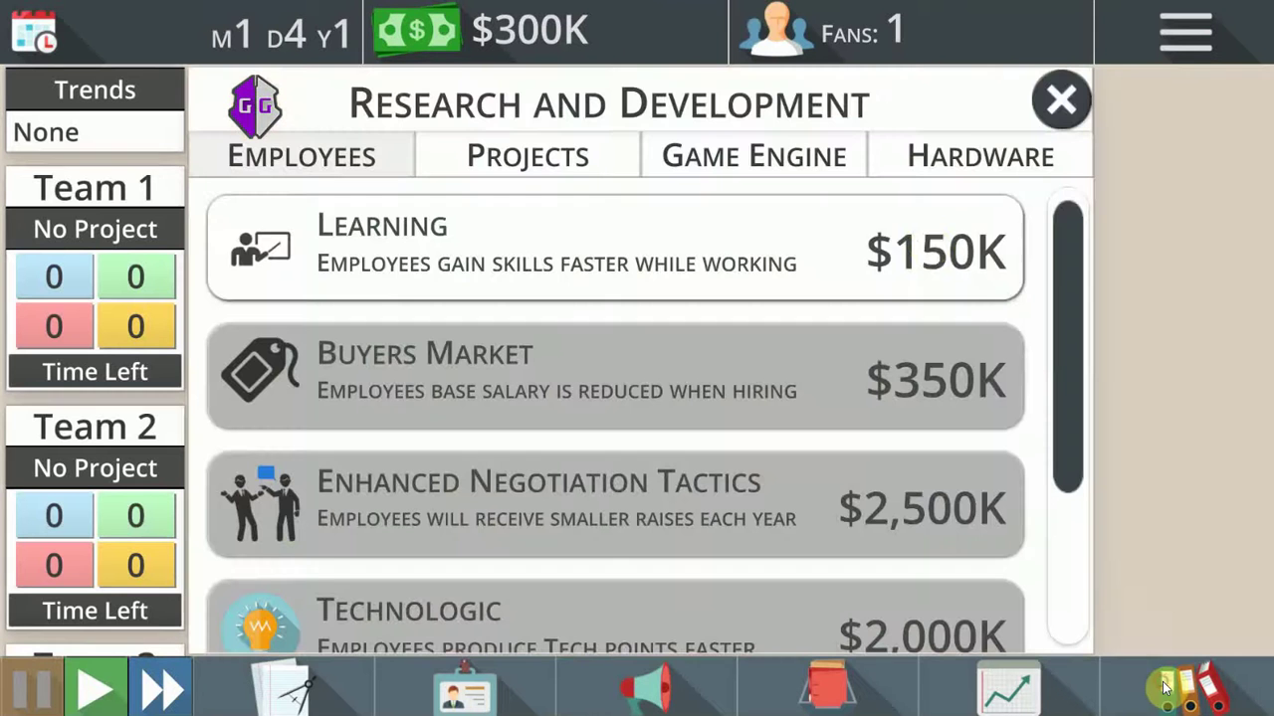
left_click(905, 250)
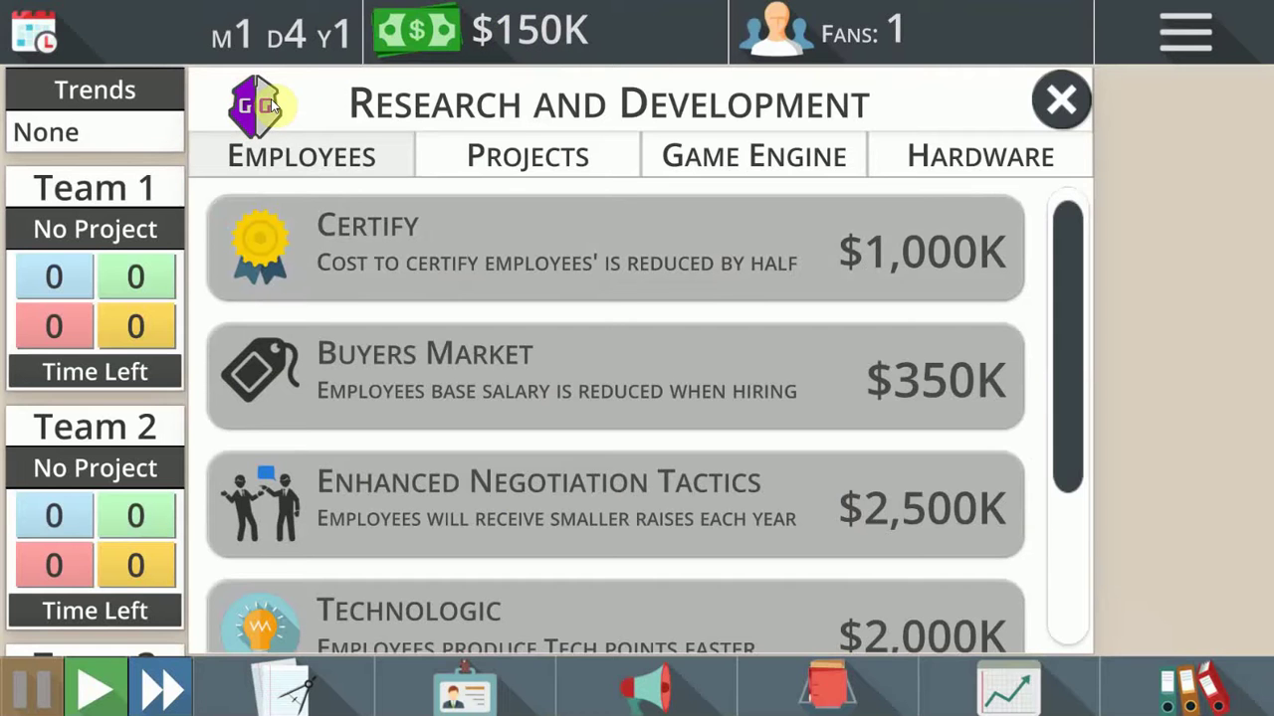
Step: Refine the GameGuardian search to the new money value 150
left_click(259, 88)
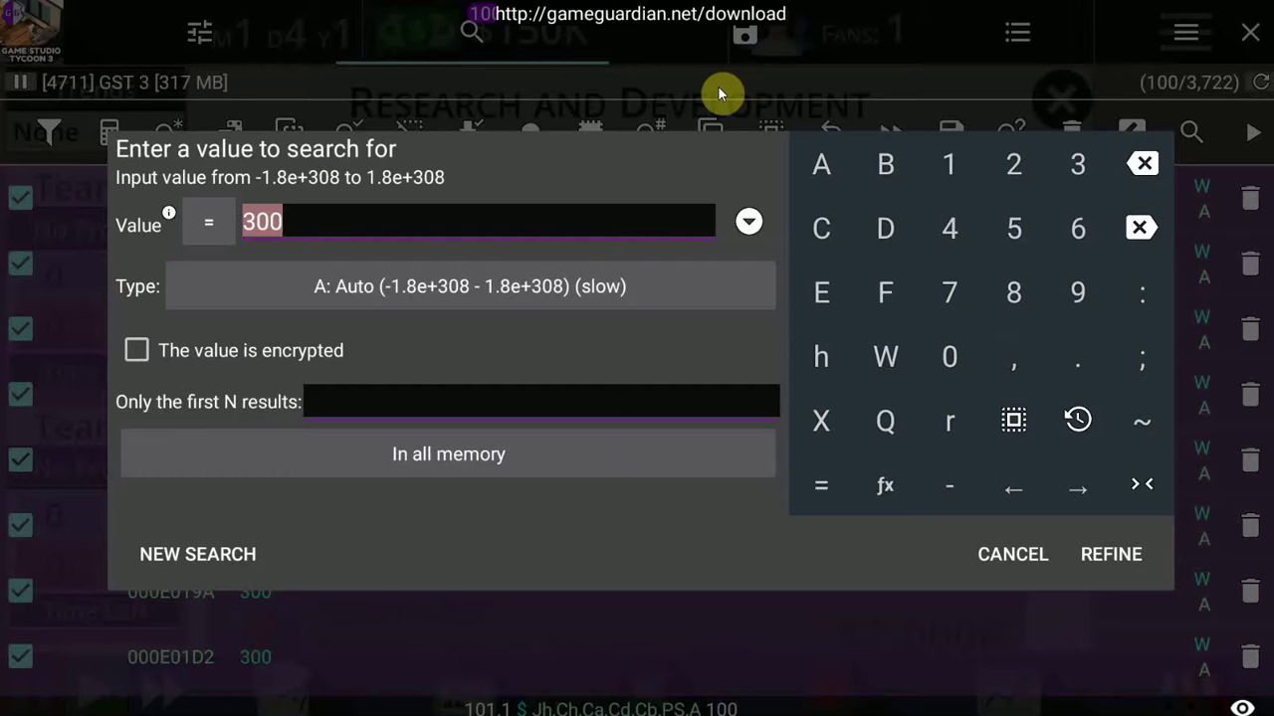
left_click(953, 163)
left_click(1011, 225)
left_click(950, 355)
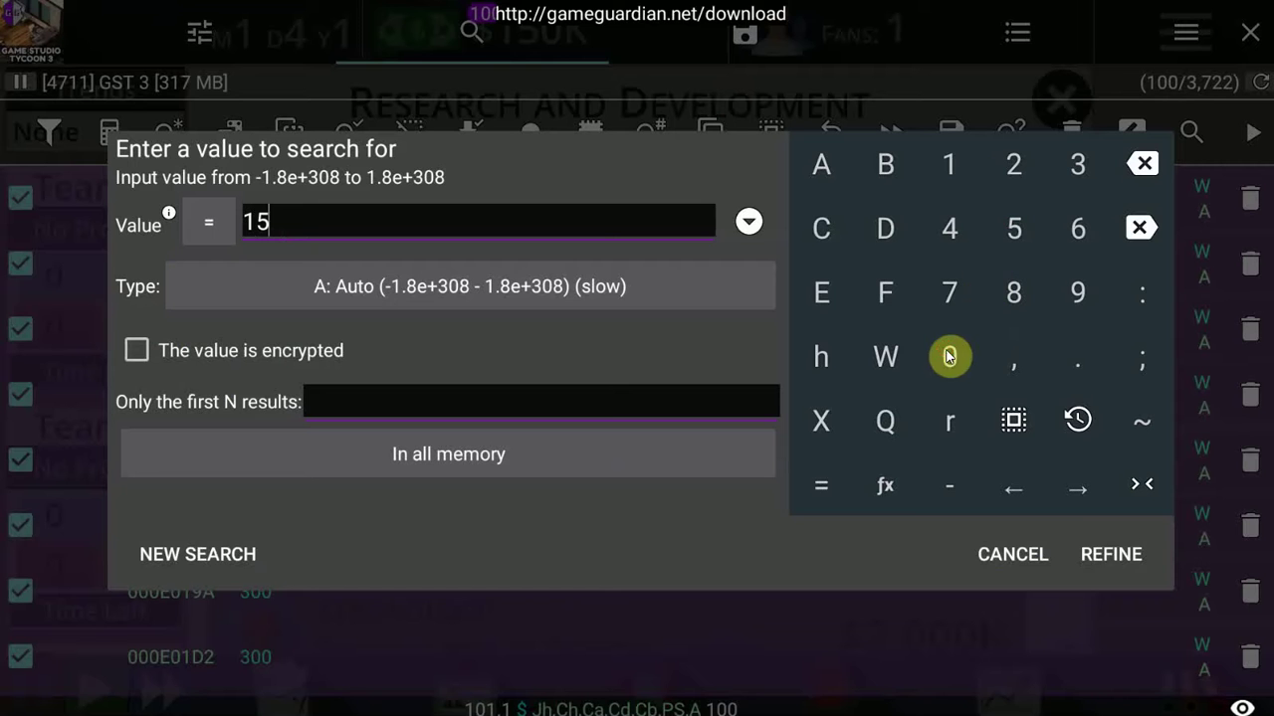
left_click(1111, 555)
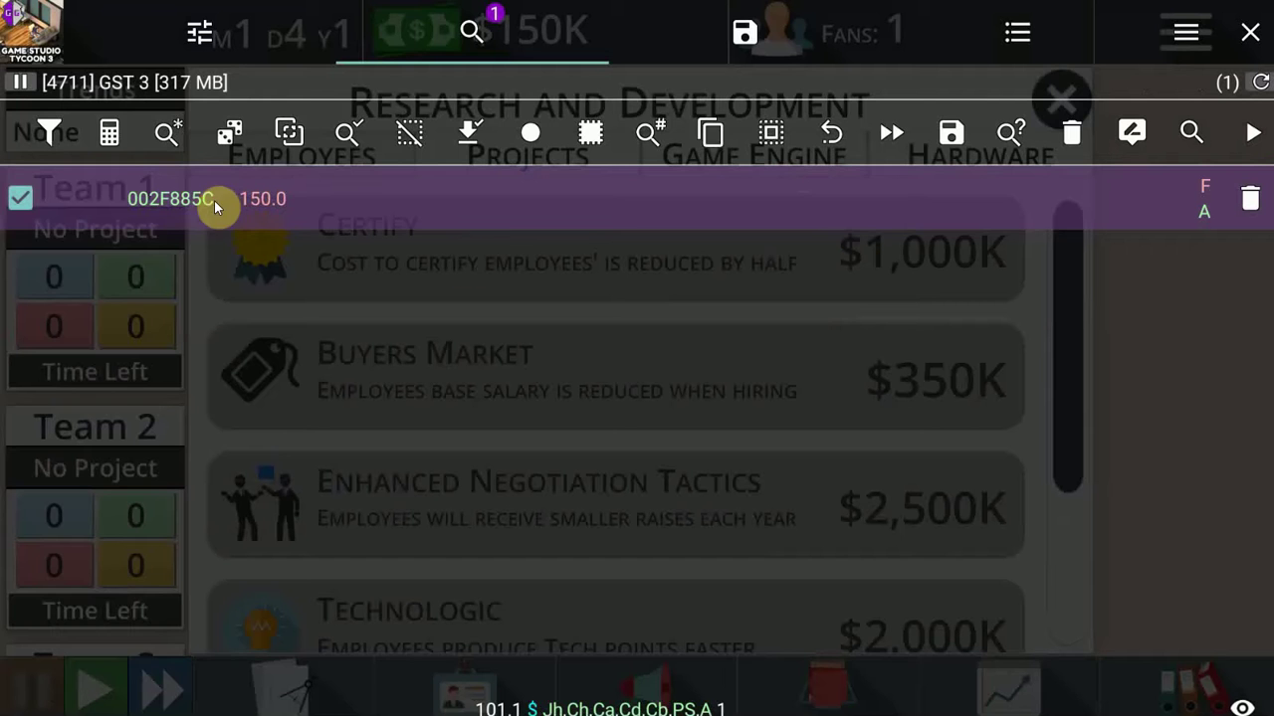
Step: Edit the found money value to 100,000,000 and return to the game
left_click(261, 202)
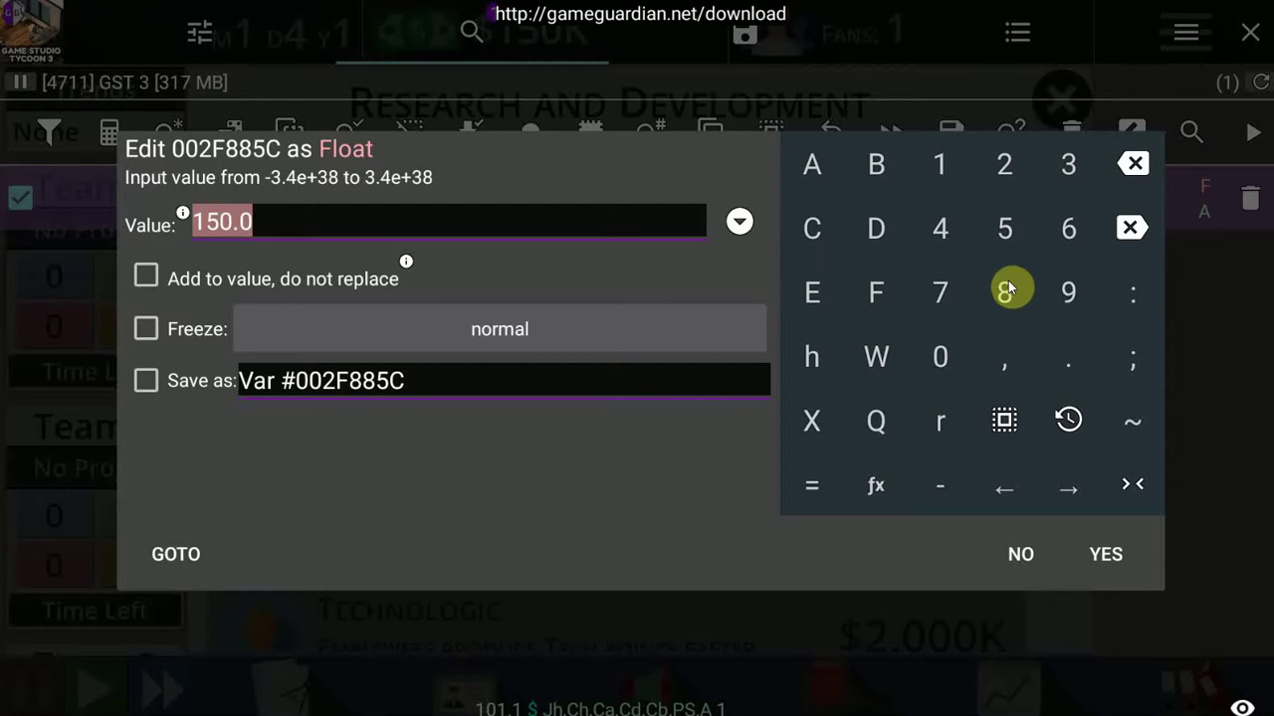
left_click(1069, 295)
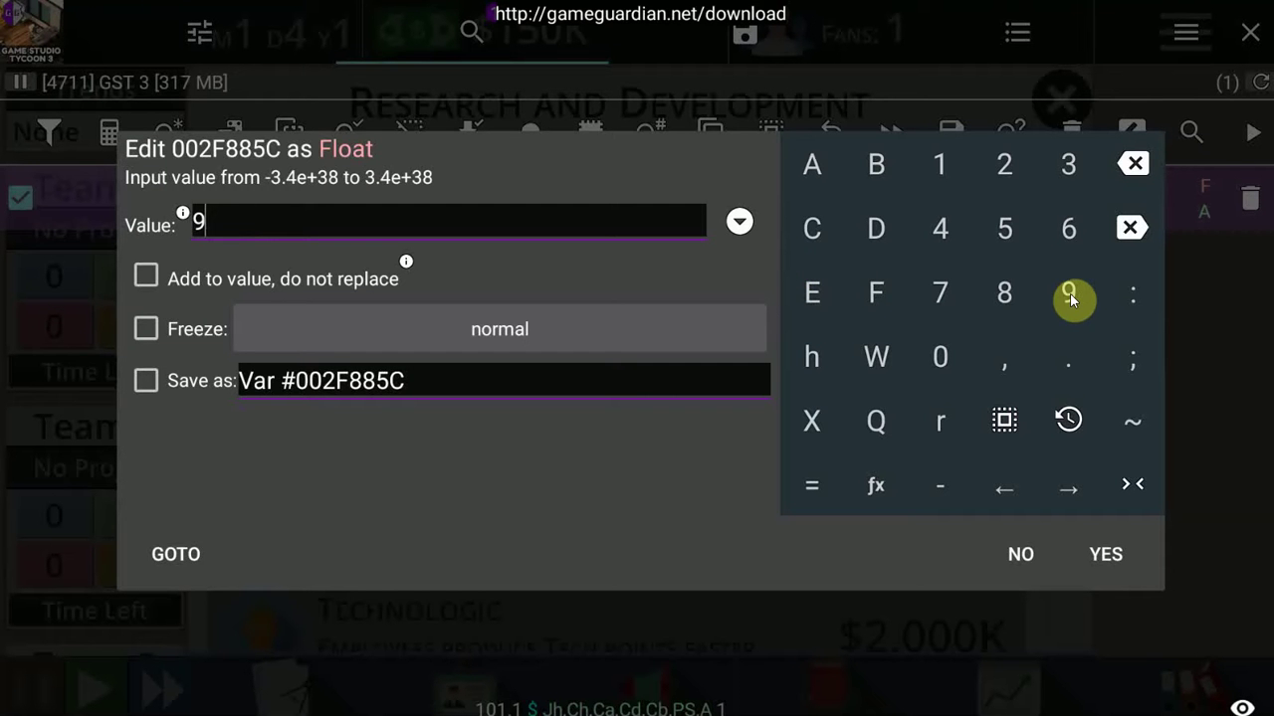
left_click(1069, 295)
left_click(1069, 295)
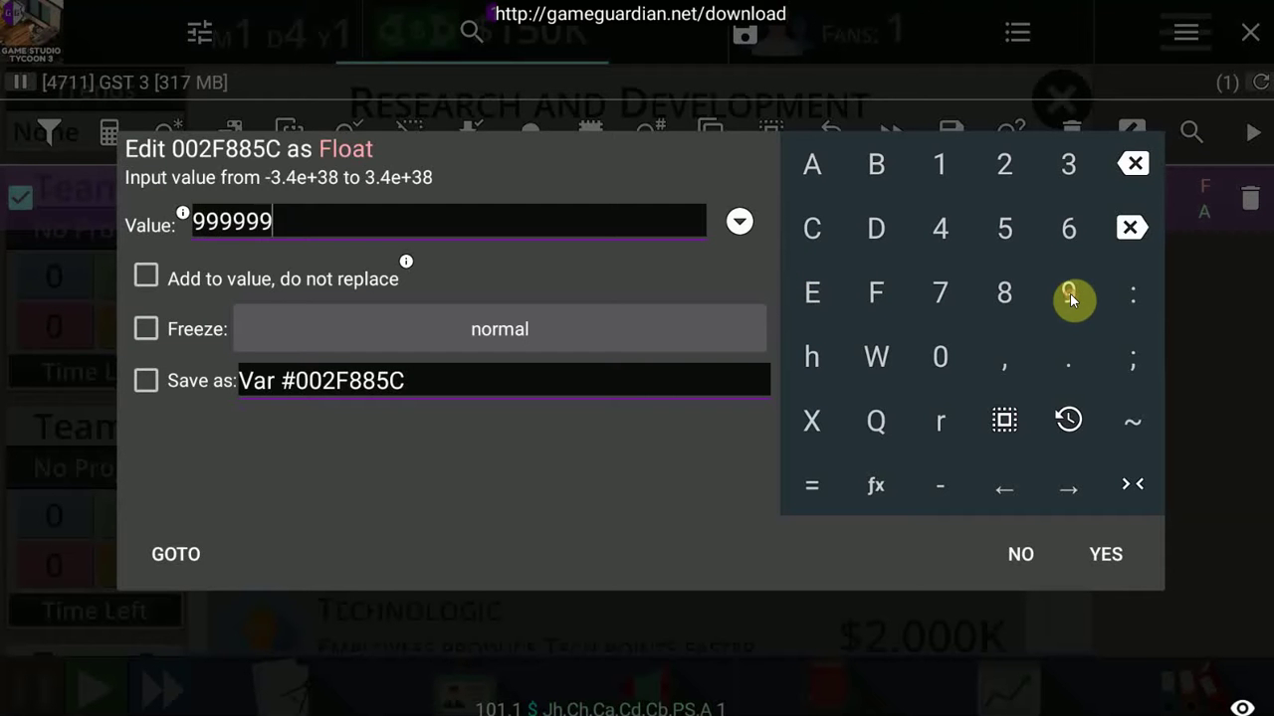
left_click(1069, 294)
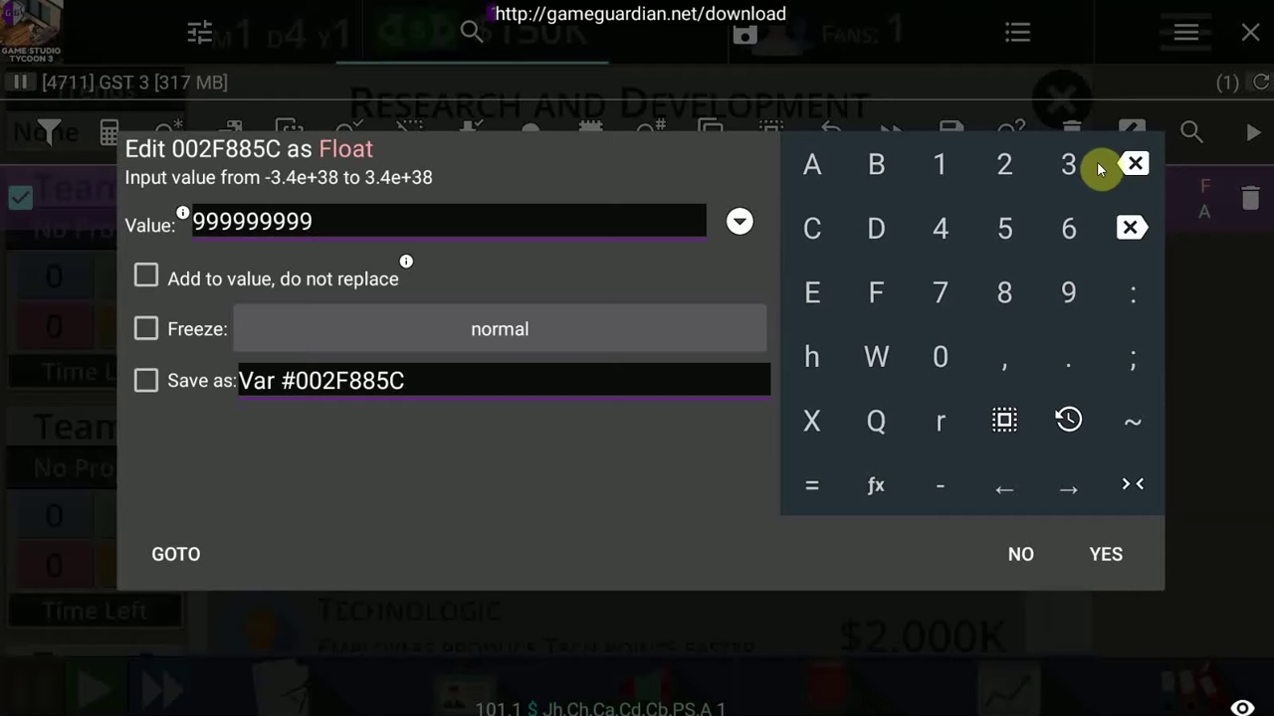
left_click(1092, 559)
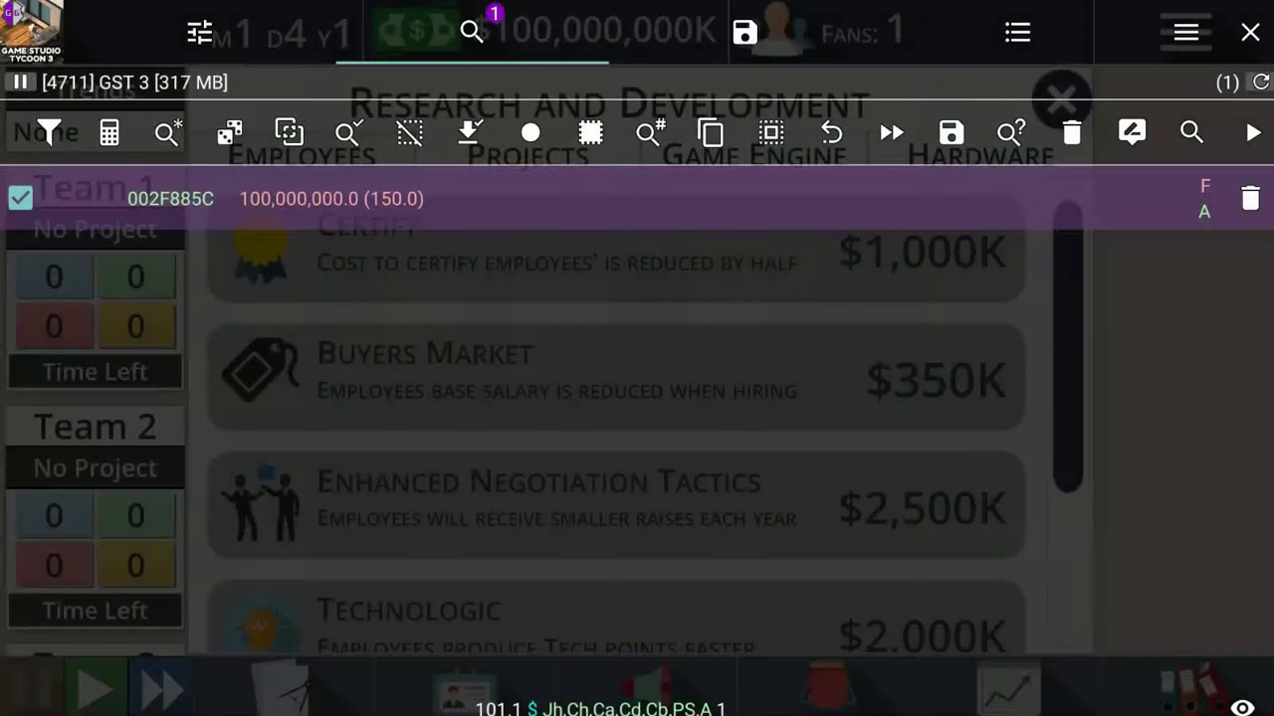
left_click(1250, 33)
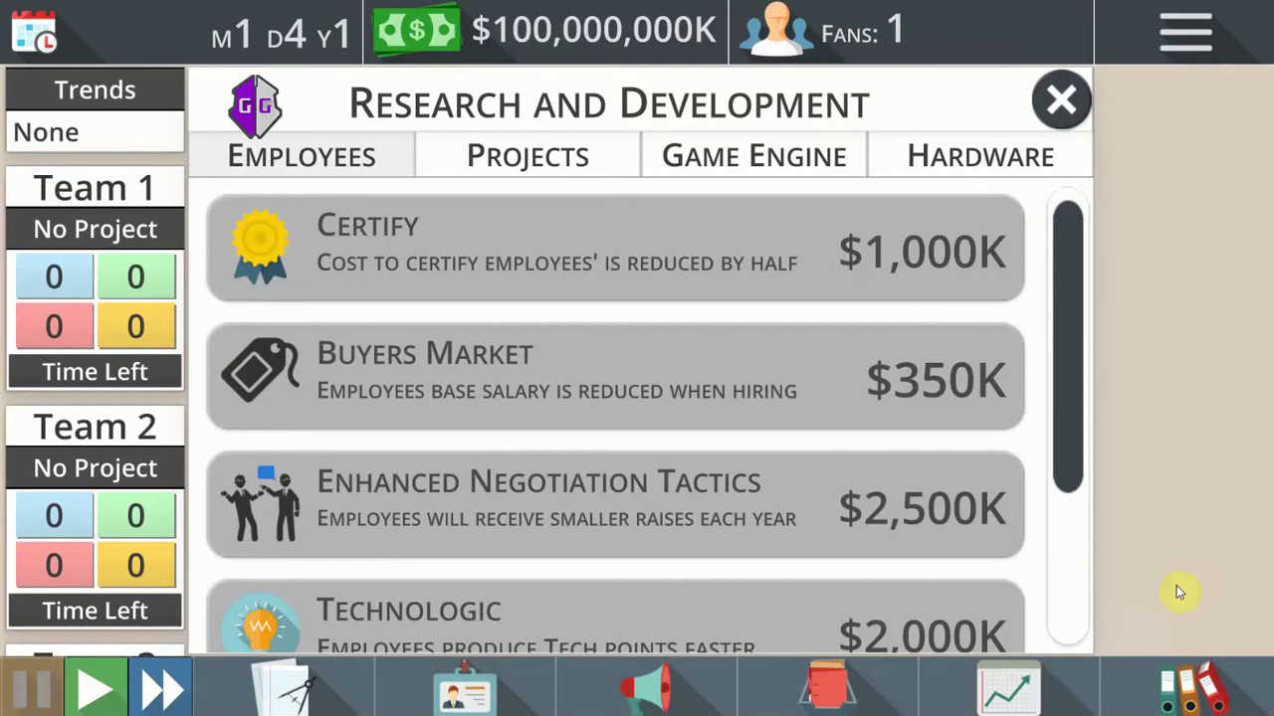
Step: Return to the home screen, open Root Checker Basic, and verify the device's root status
left_click(1272, 696)
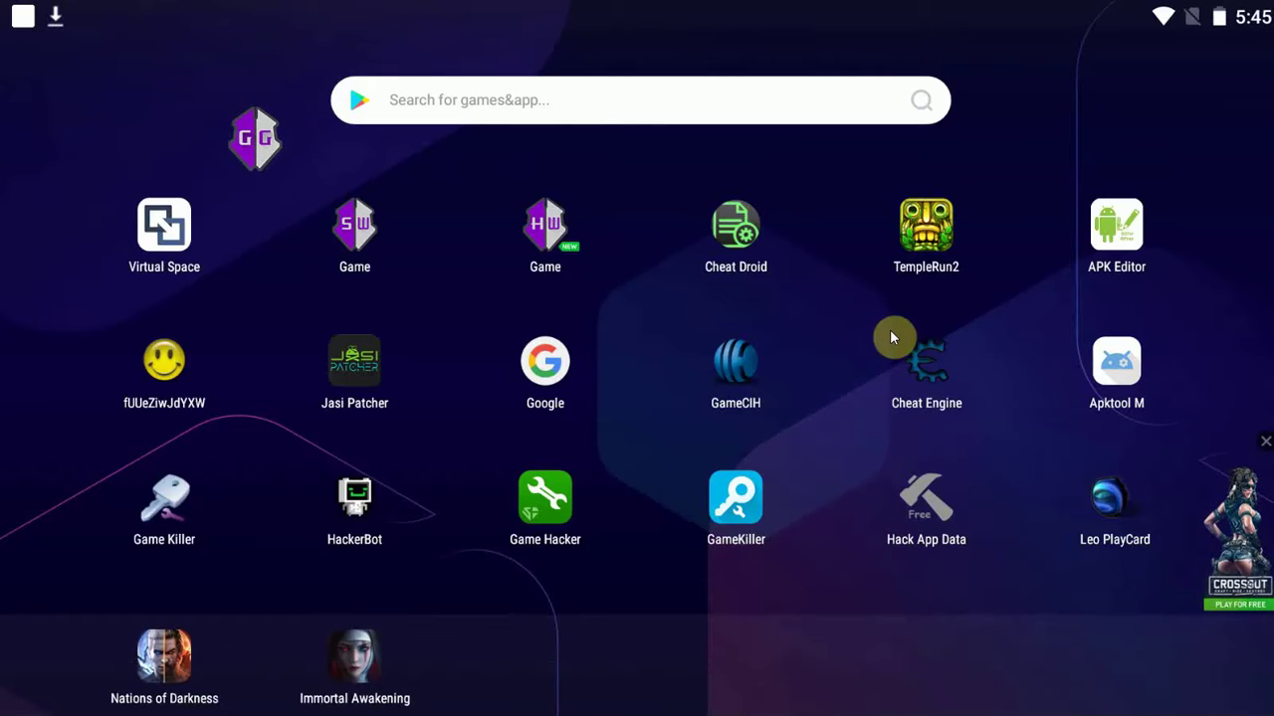
left_click_drag(850, 323, 273, 290)
left_click(895, 224)
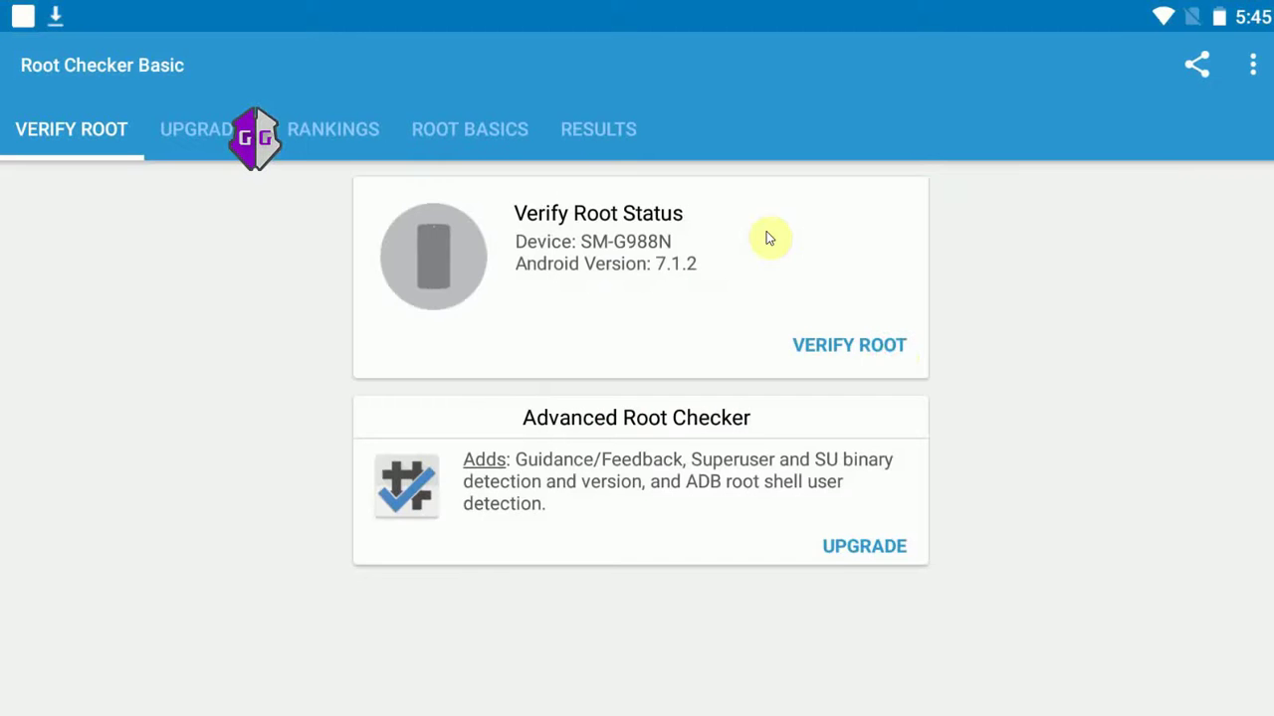
left_click(893, 347)
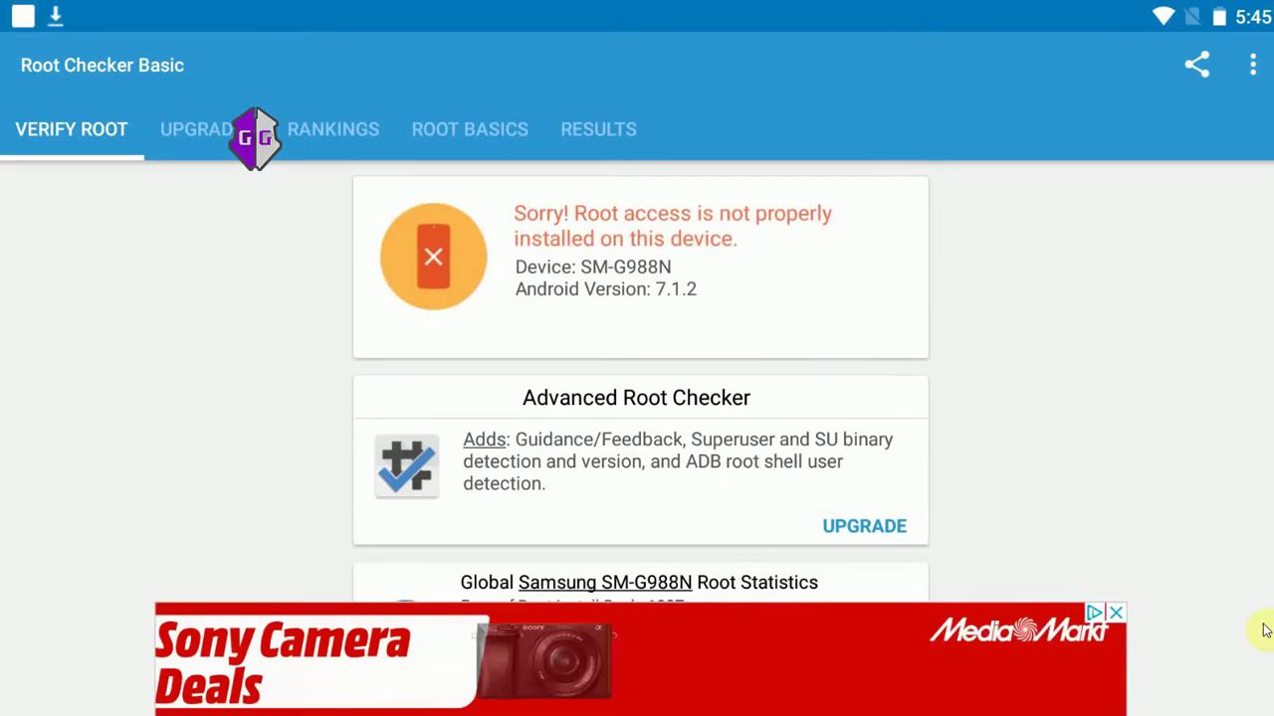
Step: Check the Root startup option in the emulator's general system settings and close the settings without changes
left_click(1190, 14)
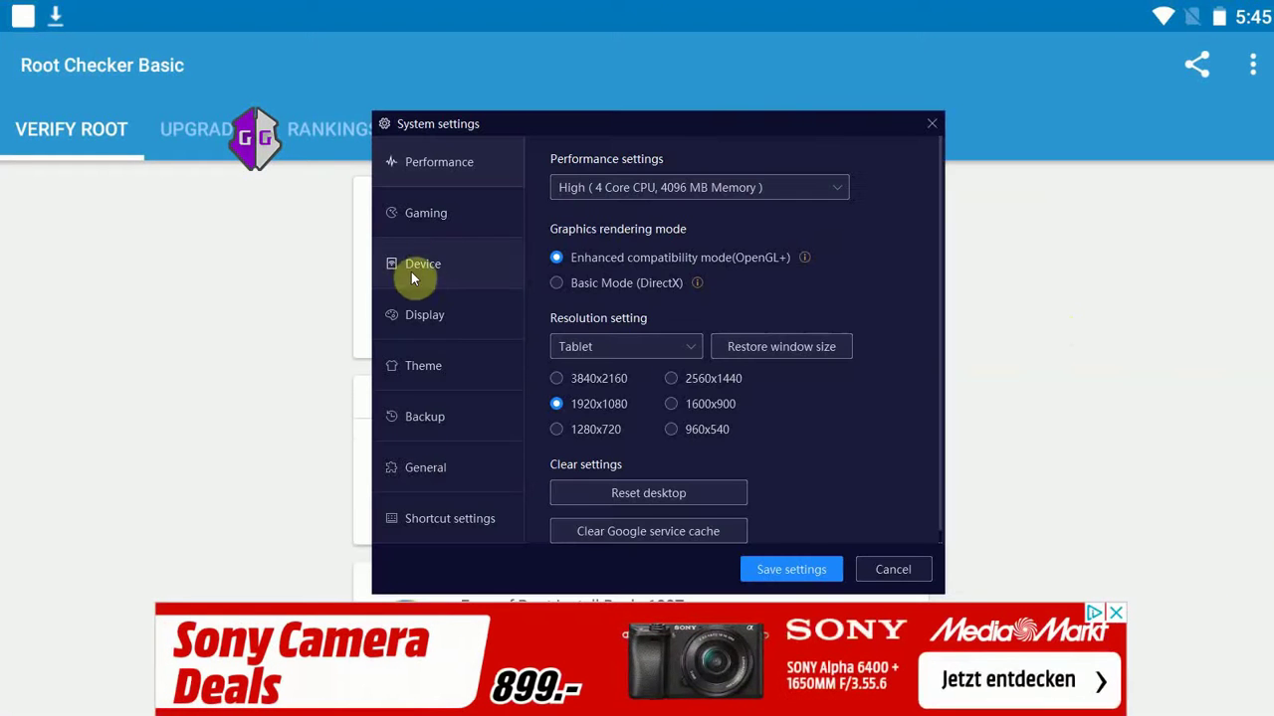
left_click(426, 466)
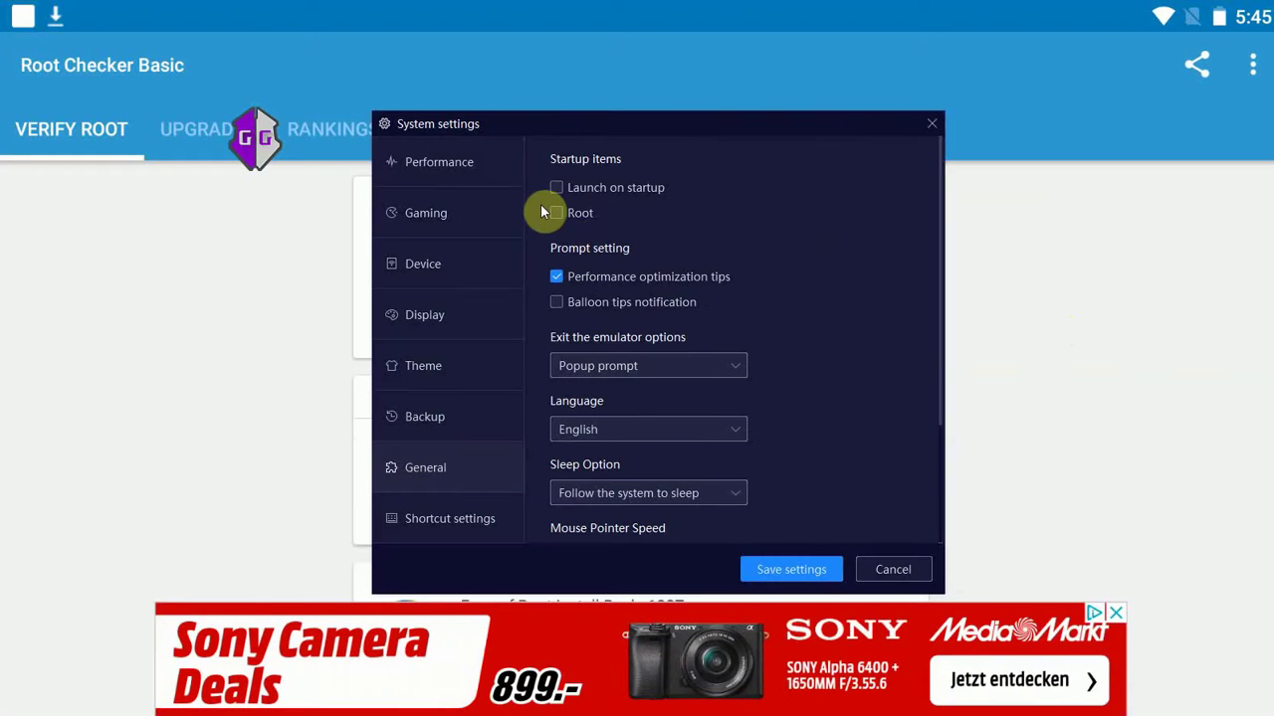
left_click(931, 123)
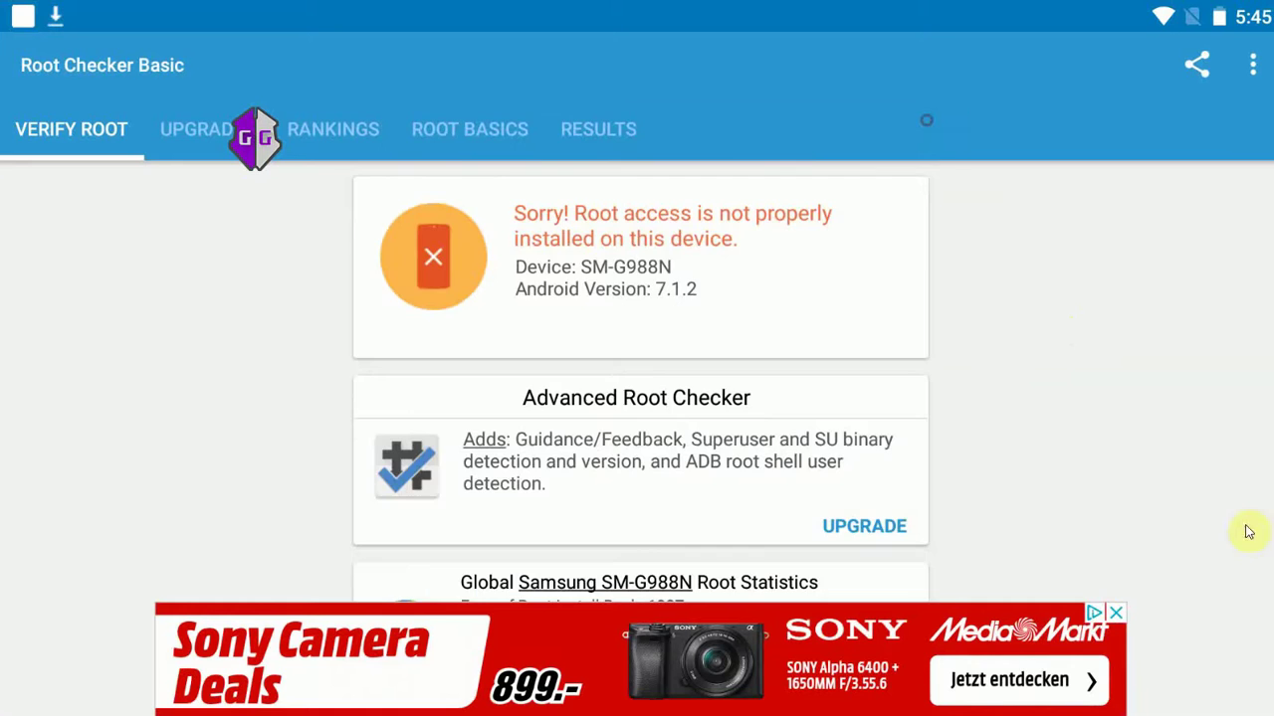
Step: Return to the running GST 3 game from the recent apps and open the GameGuardian overlay
left_click(1272, 622)
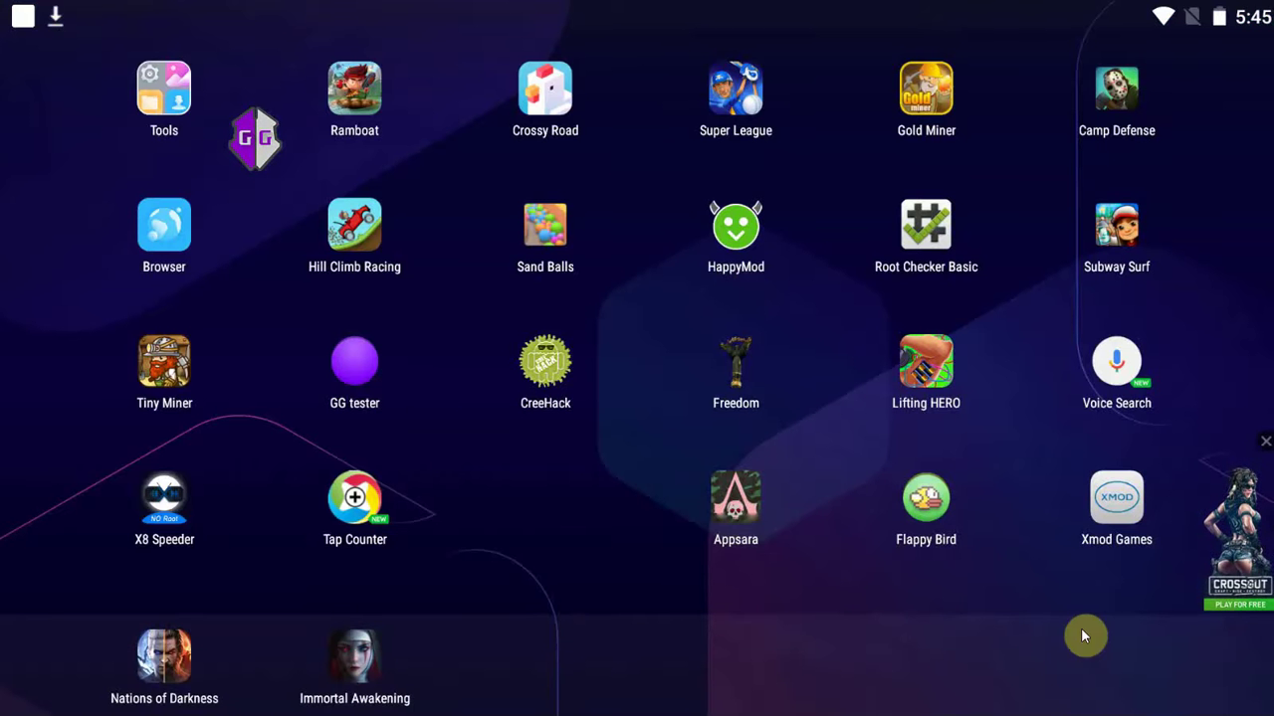
key("alt+Tab")
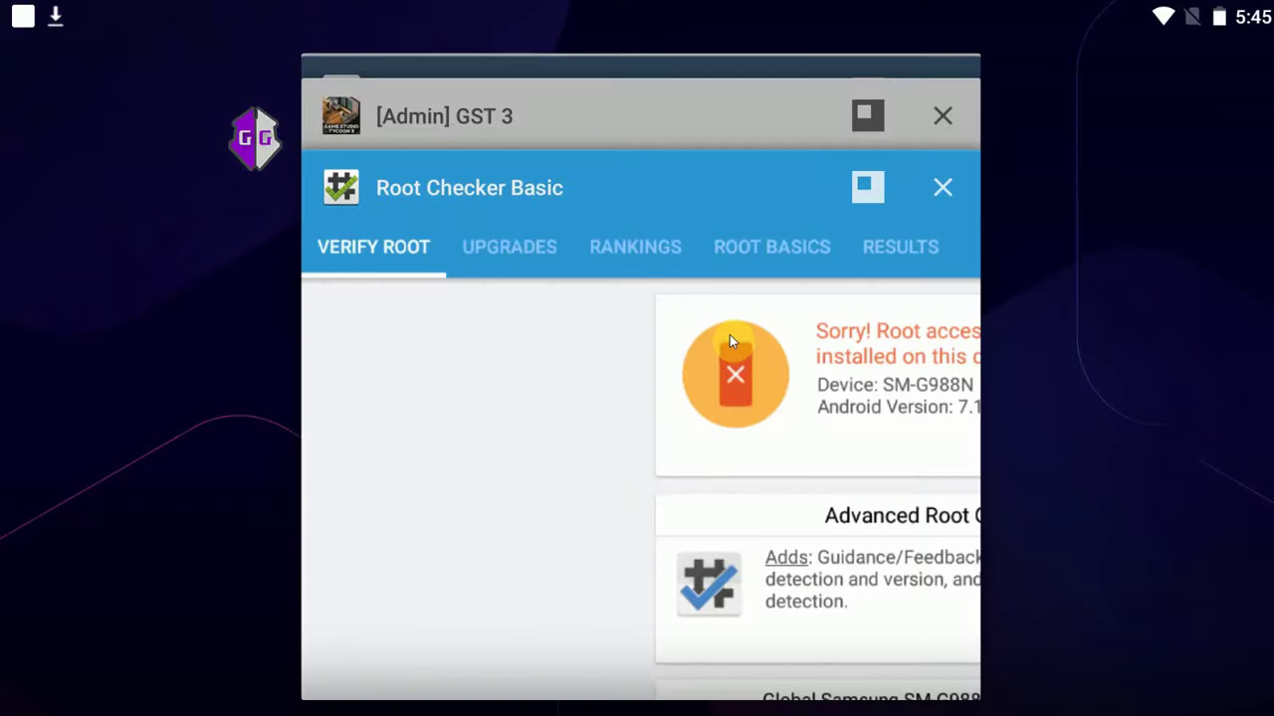
left_click(508, 122)
left_click(284, 116)
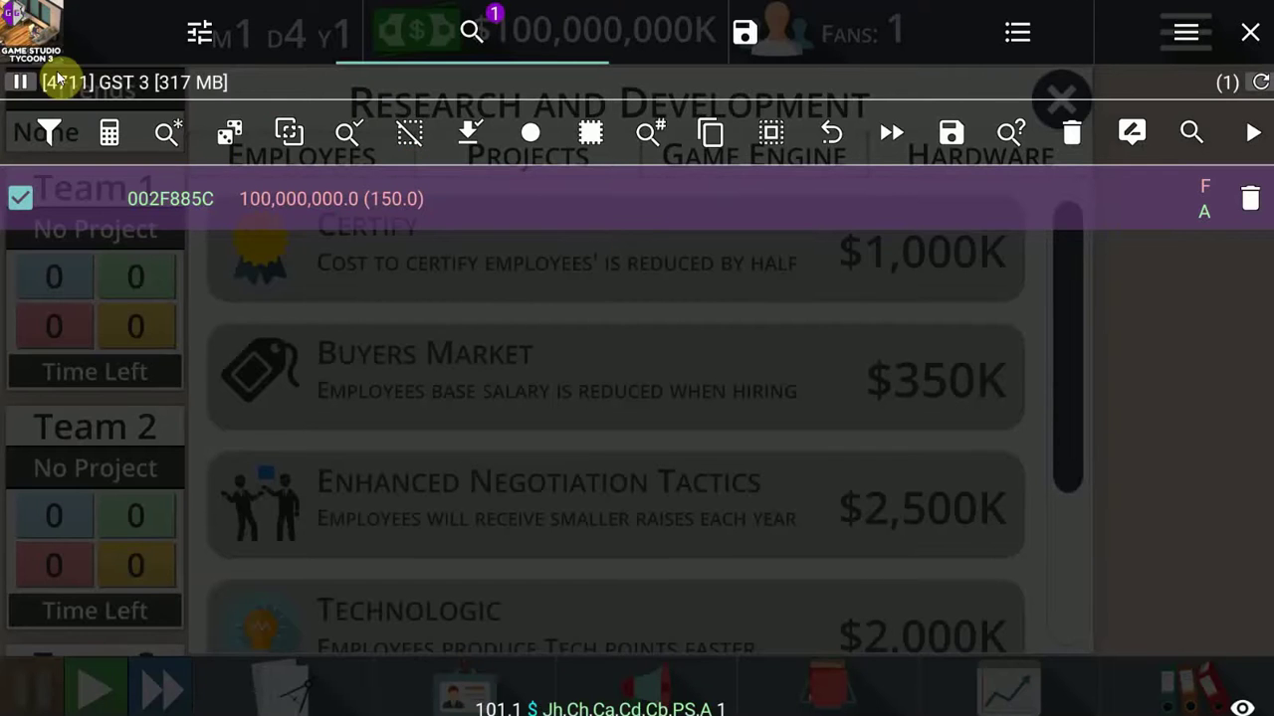
Step: Select the GST 3 process again in GameGuardian's process list, return to the home screen and close the overlay
left_click(108, 89)
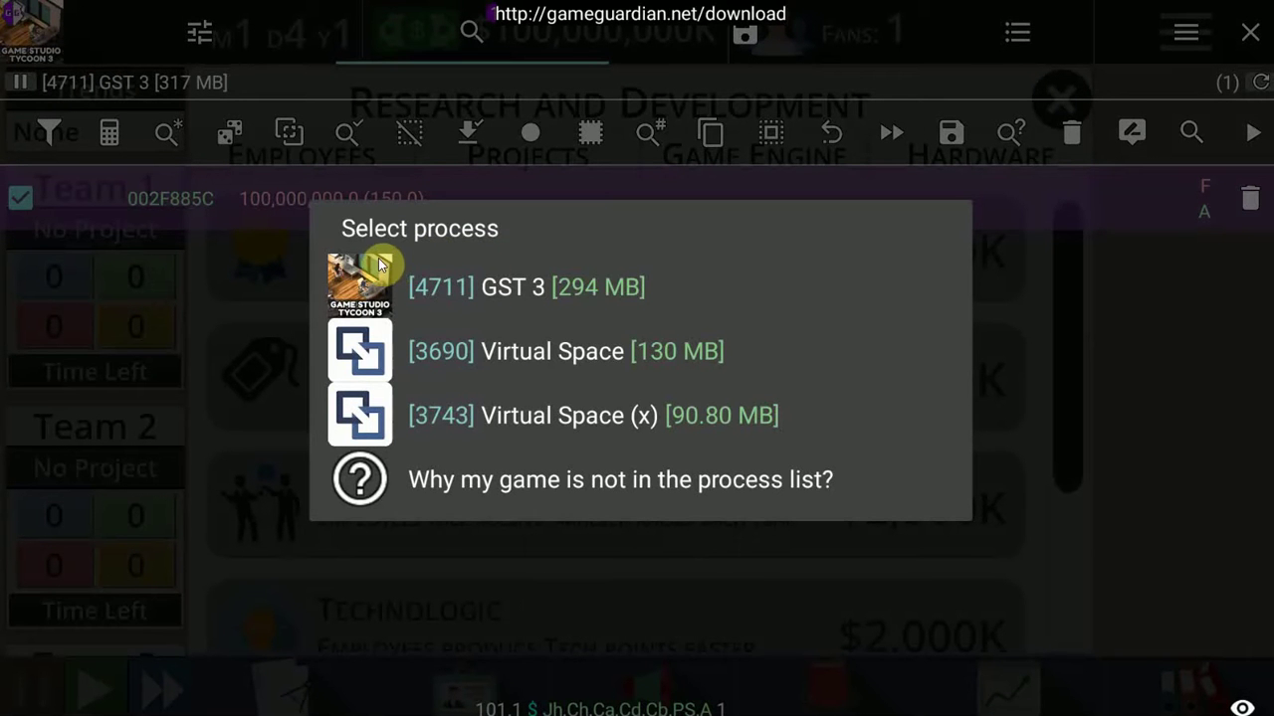
left_click(488, 289)
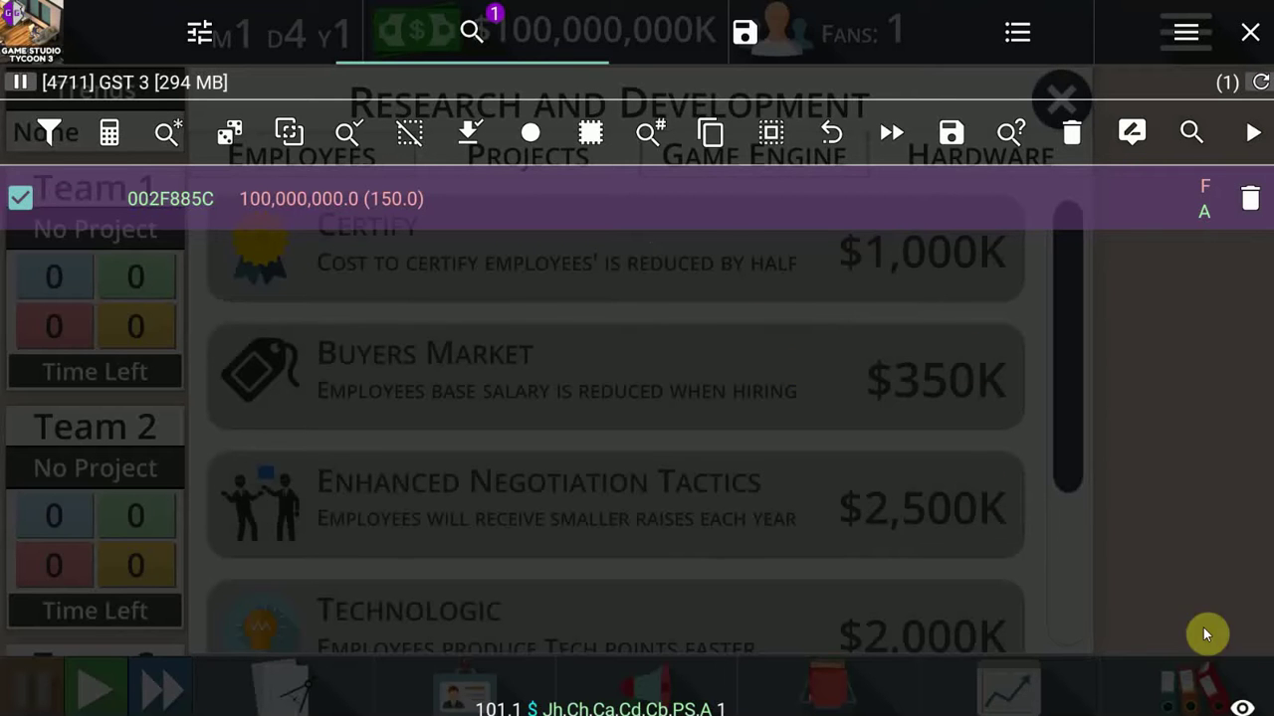
left_click(1256, 667)
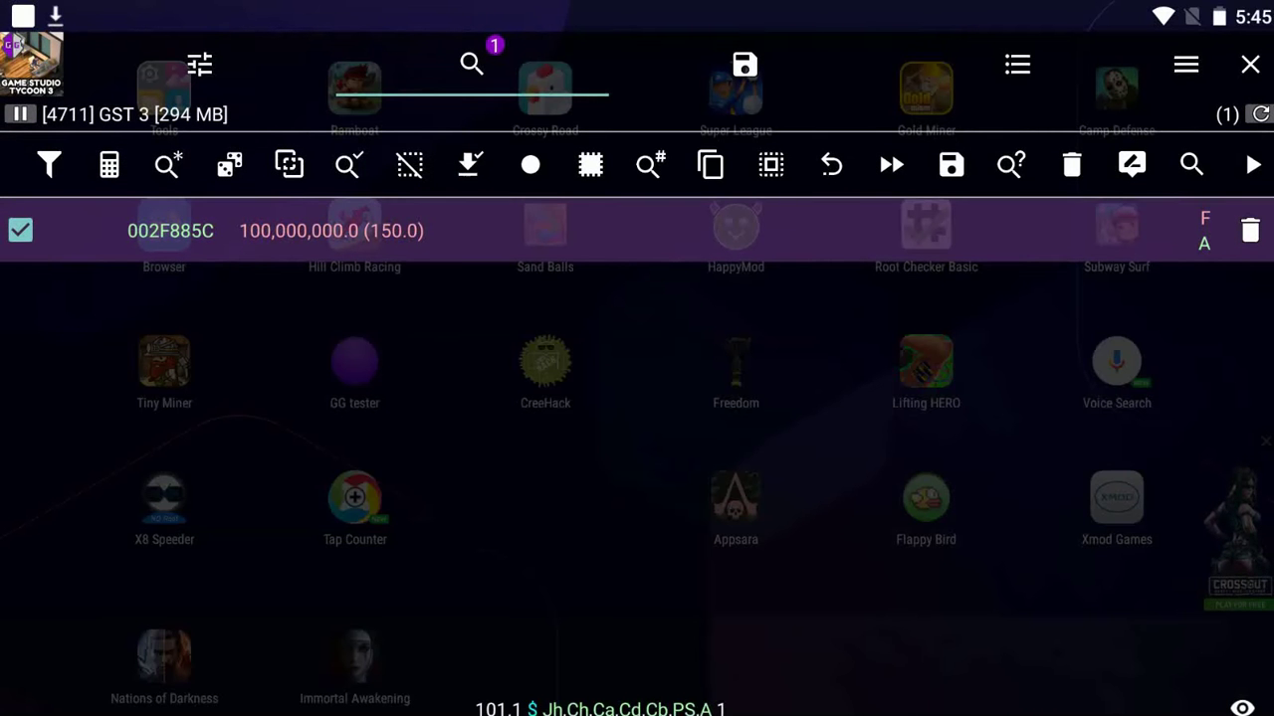
left_click(1250, 63)
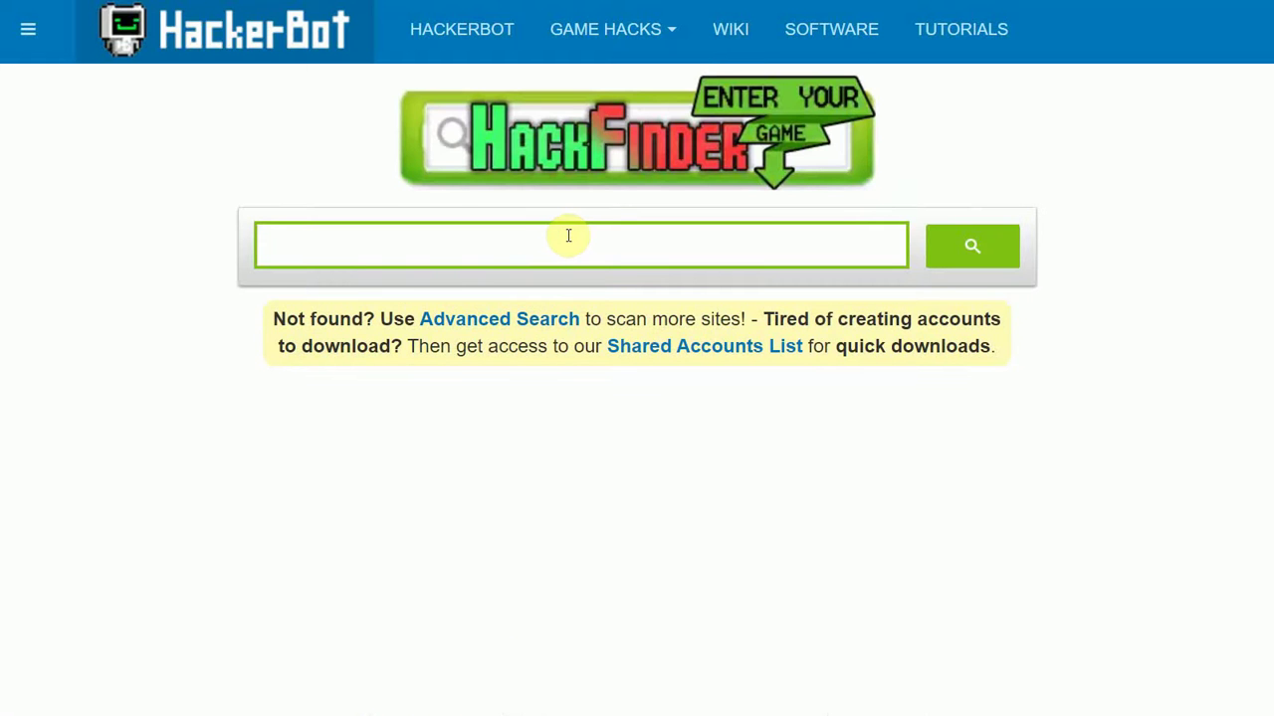
Step: Search HackerBot's HackFinder for "free fire apk mod"
type("free fire")
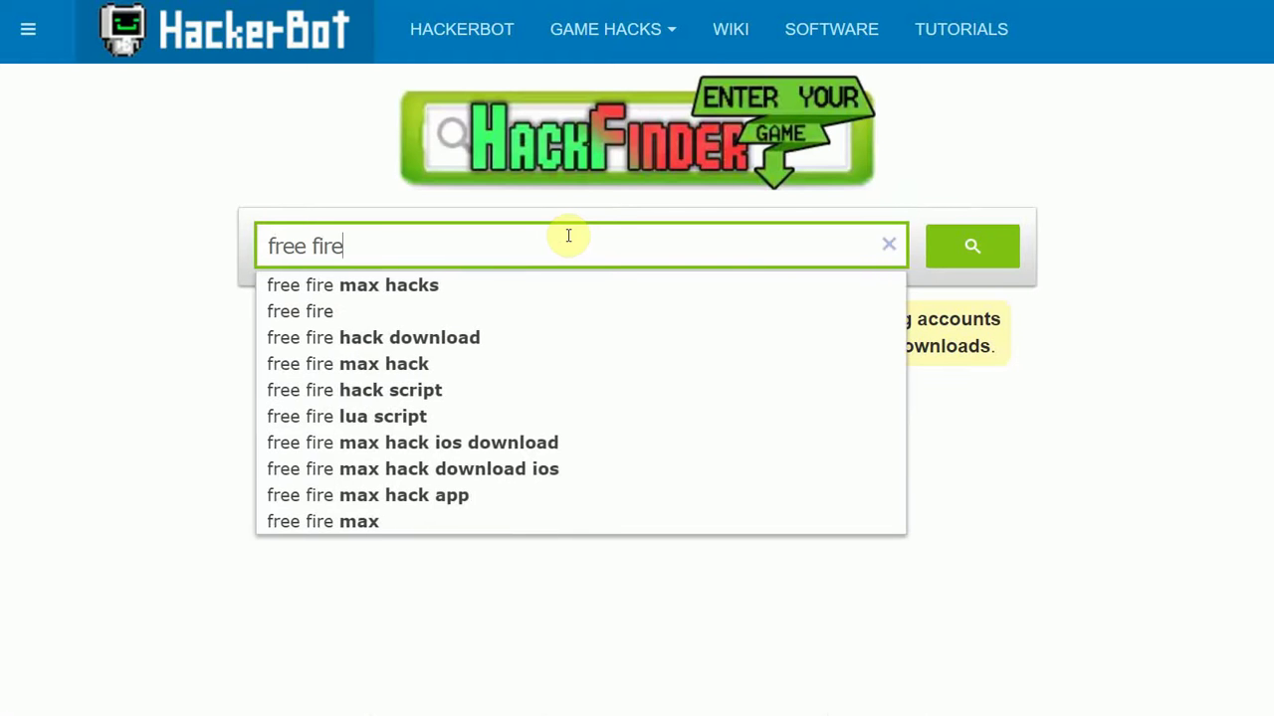
type(" apk mod")
key("Return")
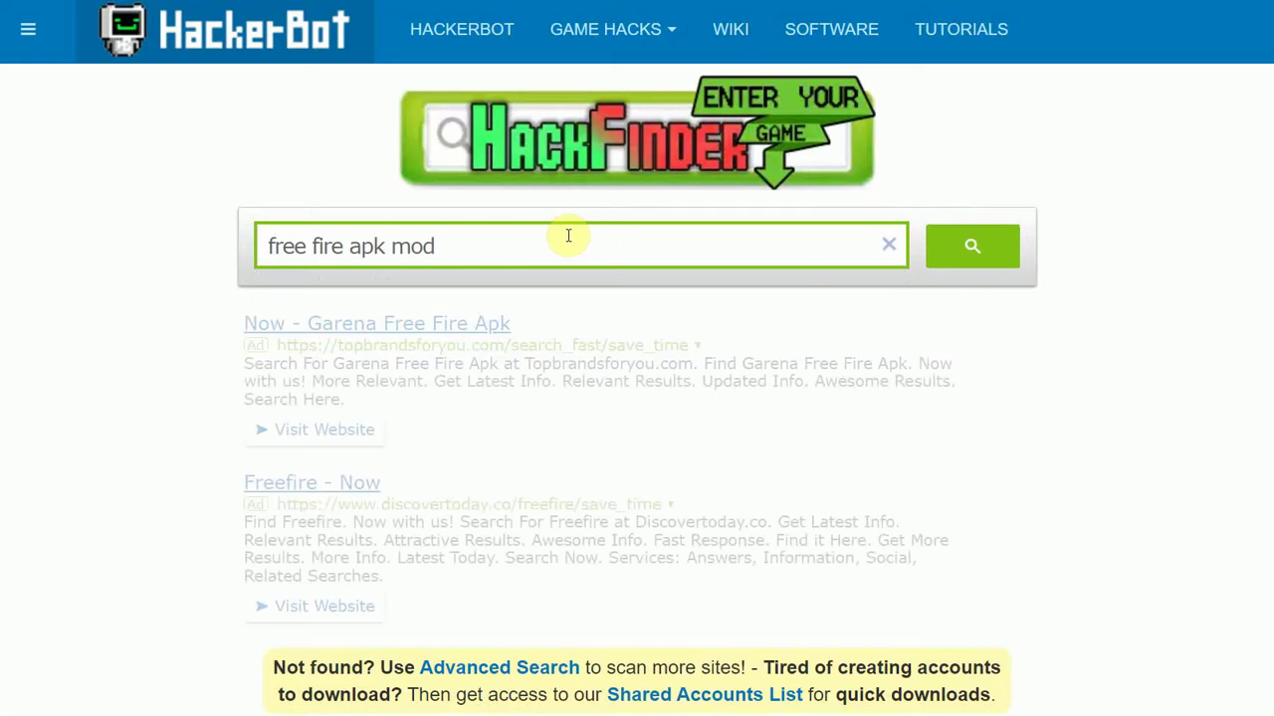
Step: Look through the Free Fire APK mod search results and the sites that offer them
scroll(558, 231, "down", 6)
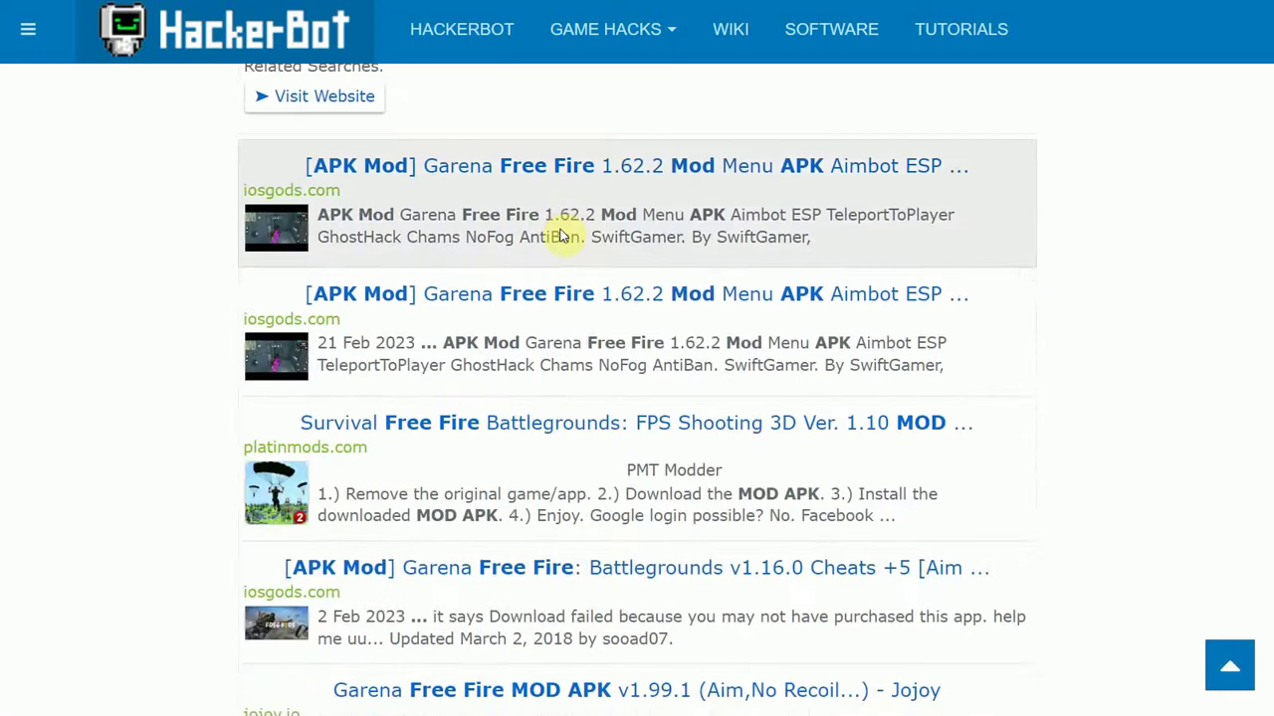
scroll(562, 236, "down", 3)
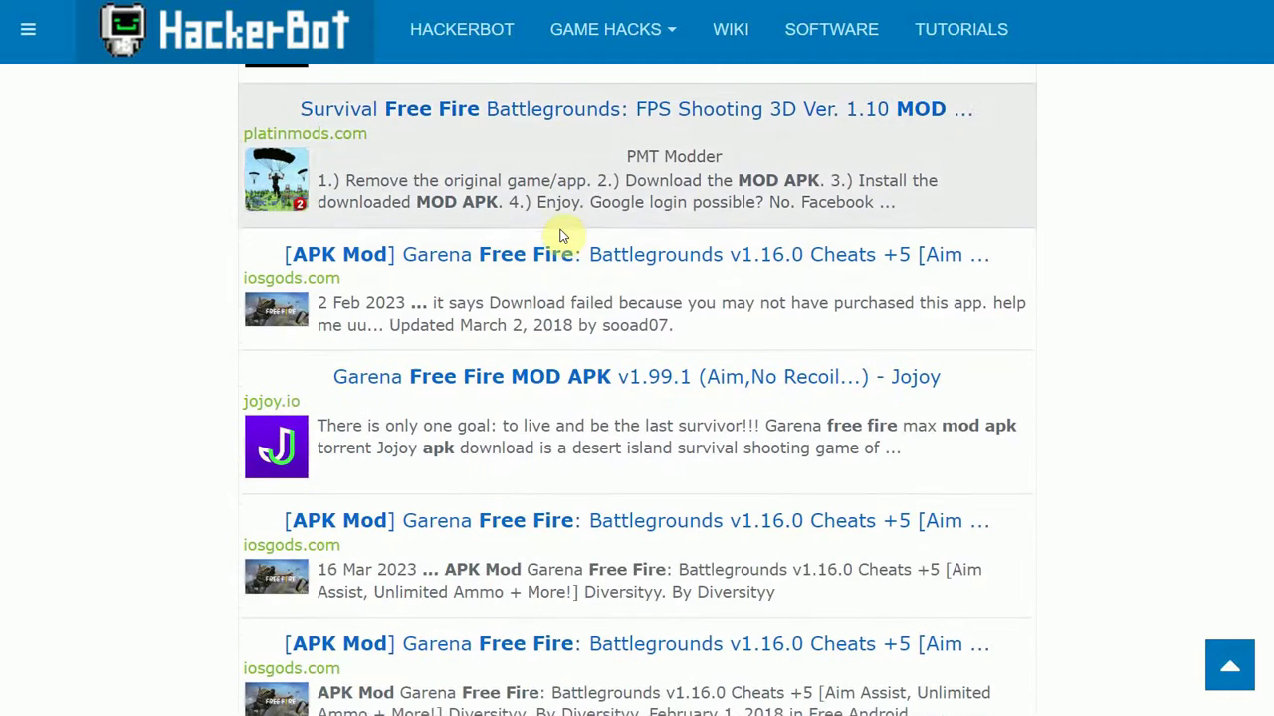
scroll(562, 234, "down", 1)
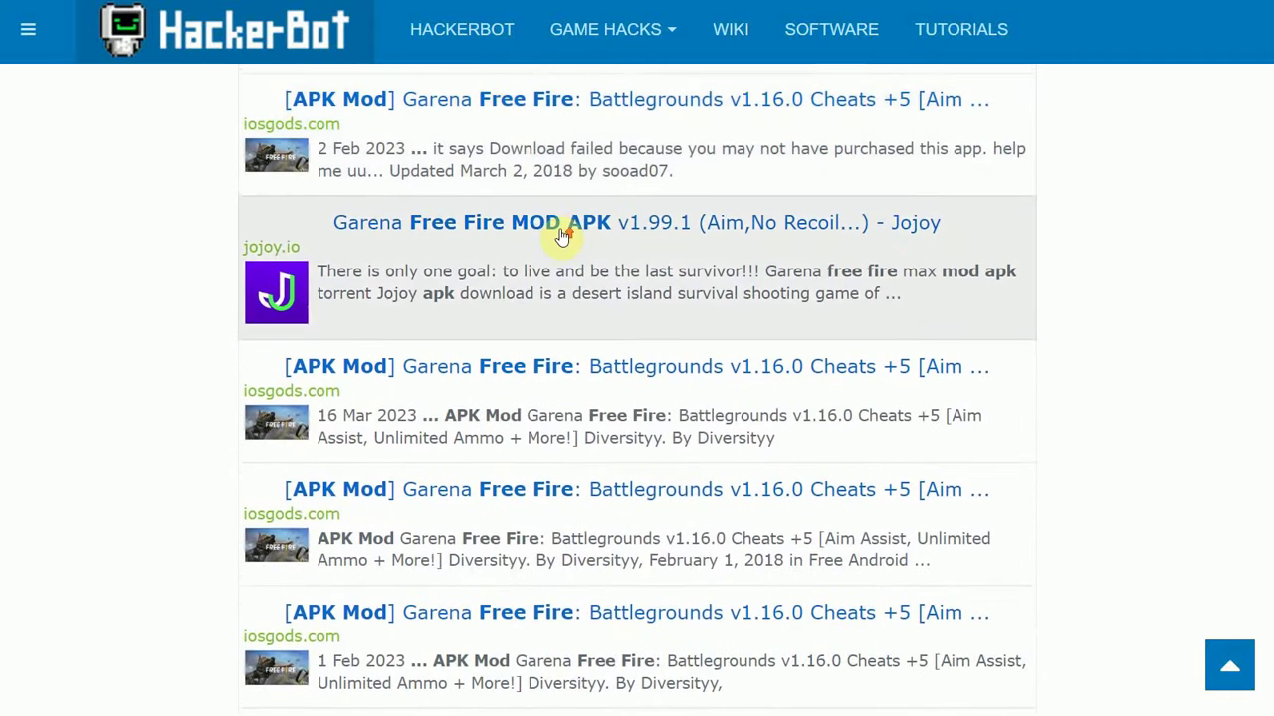
scroll(562, 234, "up", 3)
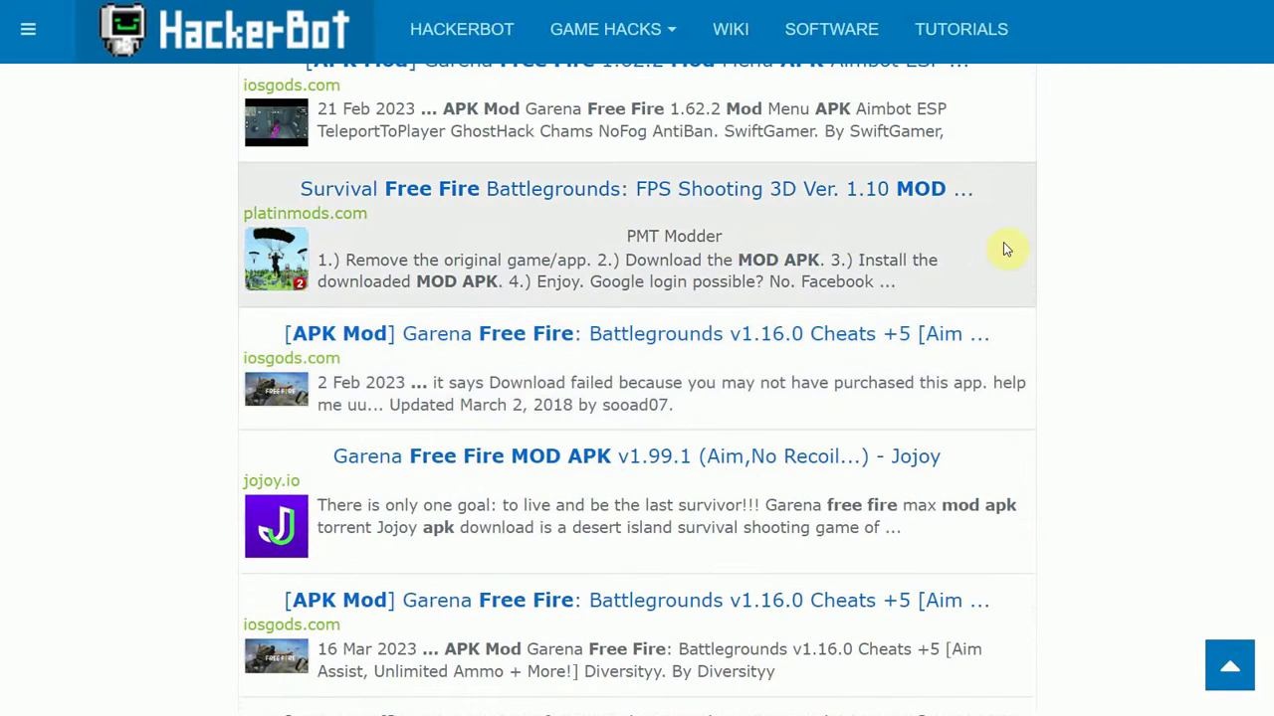
scroll(1100, 270, "up", 2)
scroll(1098, 271, "down", 5)
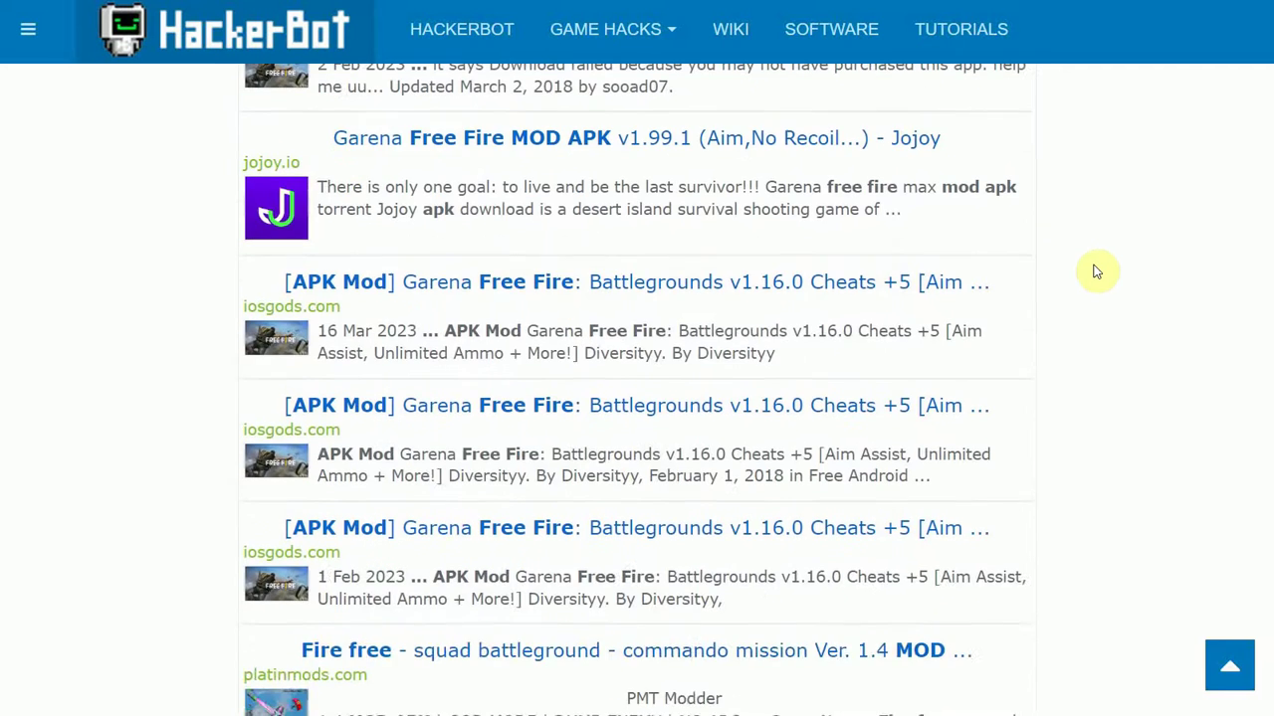
scroll(1096, 271, "up", 3)
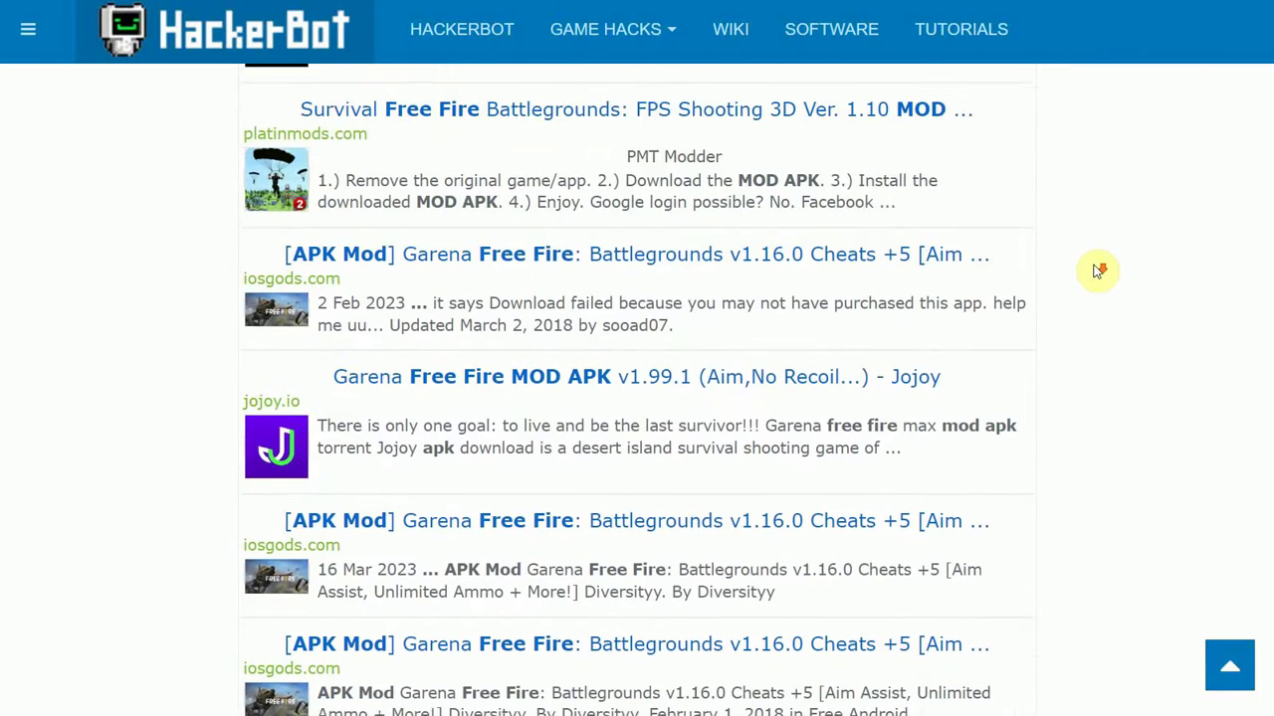
scroll(1097, 271, "up", 1)
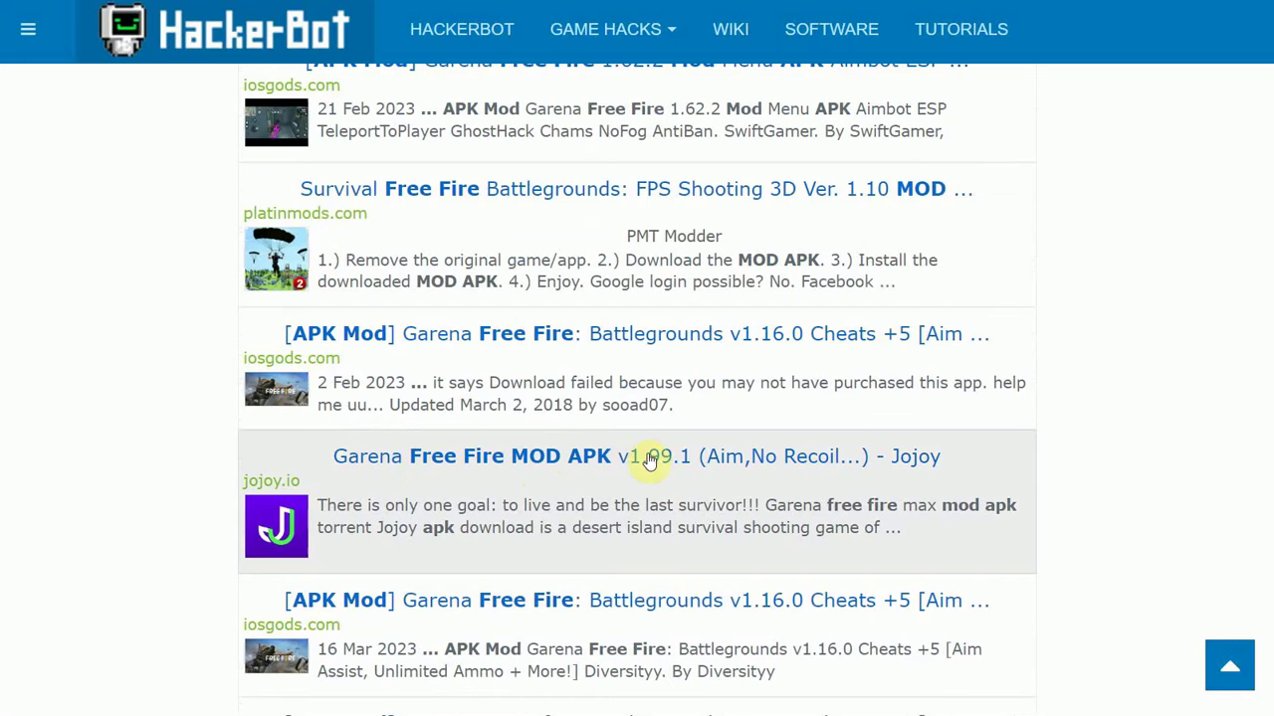
scroll(938, 455, "up", 3)
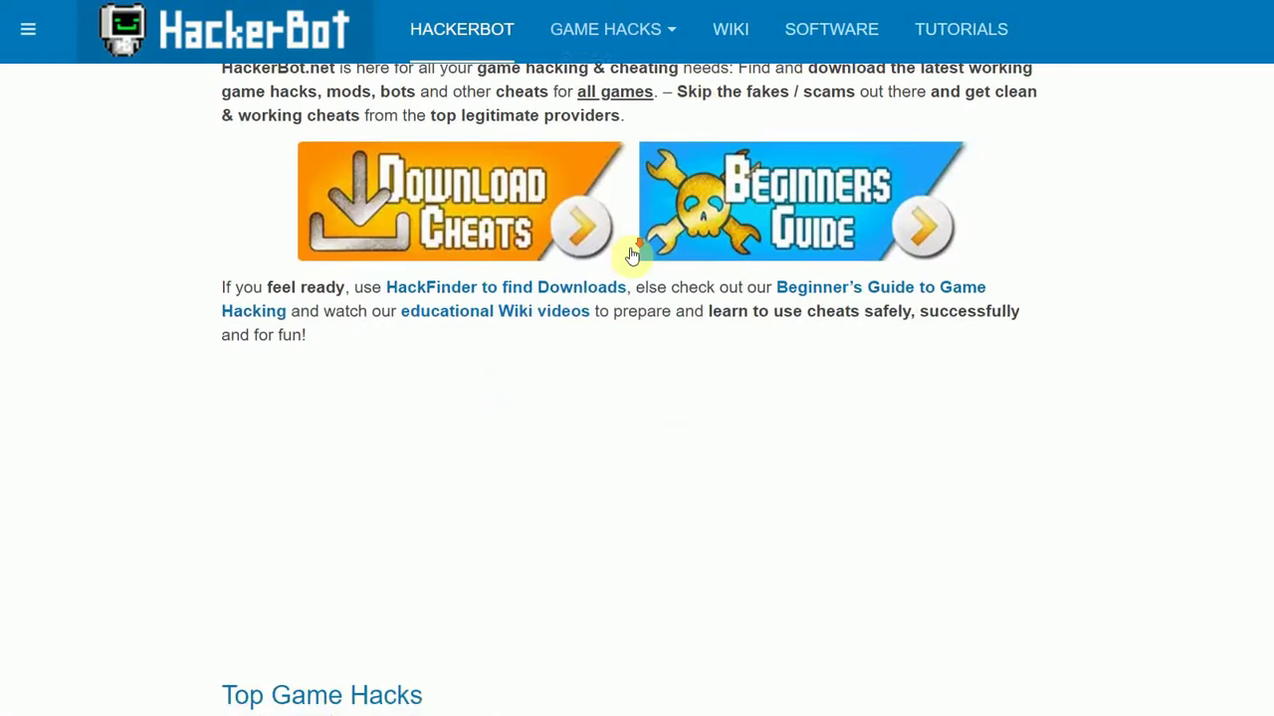
Step: Examine the Top Game Hacks section on the HackerBot home page and open the Wiki
scroll(630, 250, "down", 8)
scroll(630, 250, "up", 2)
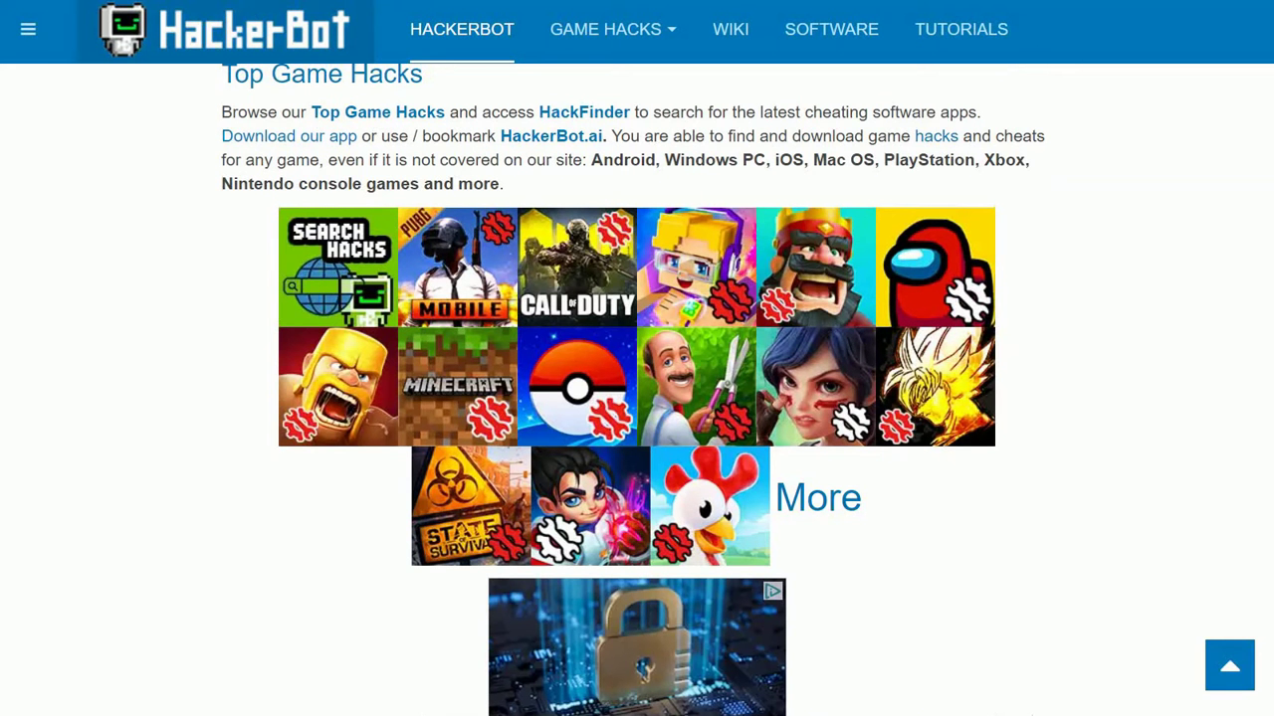
left_click(730, 29)
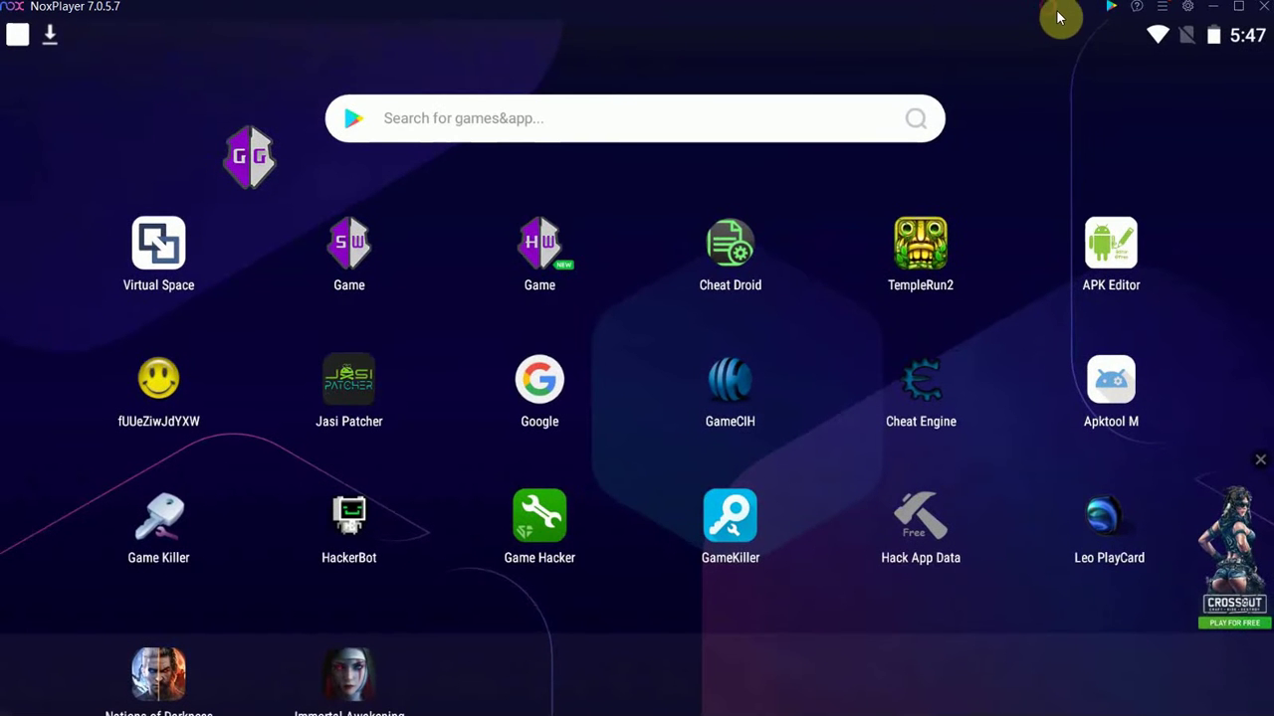
Step: In NoxPlayer, check the Root startup item in the general system settings and cancel the dialog
left_click(1187, 7)
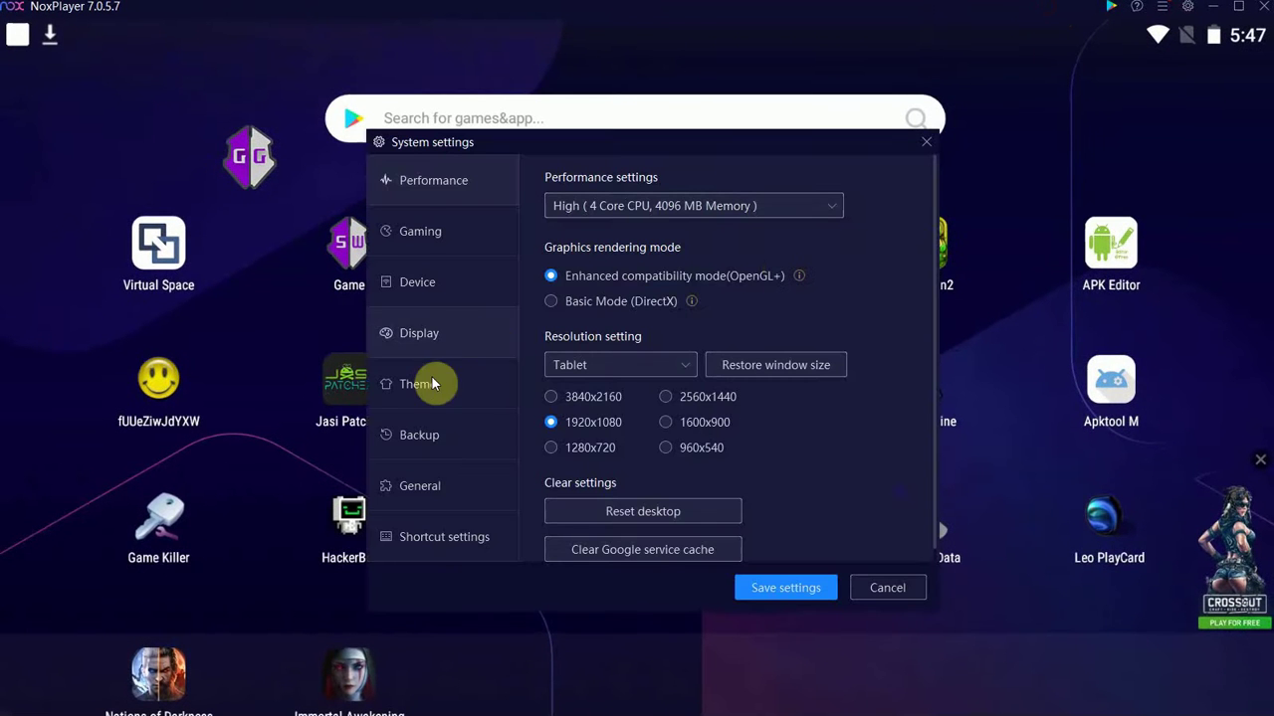
left_click(418, 485)
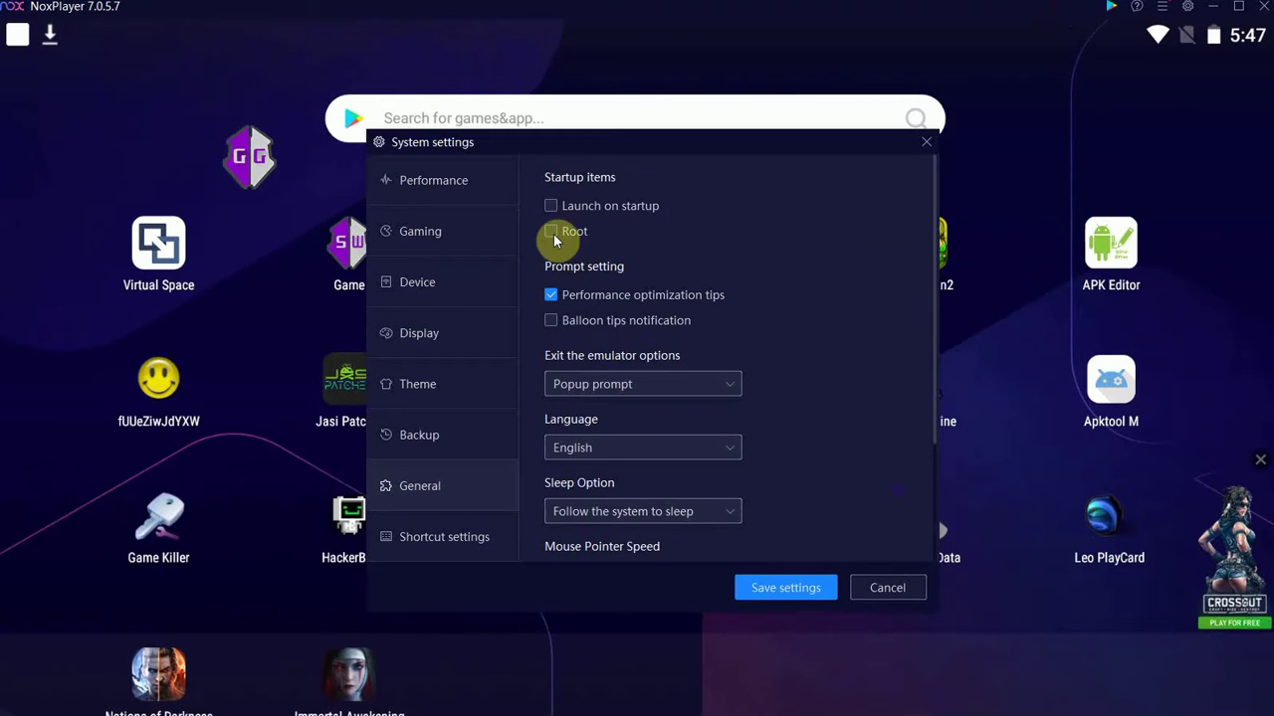
left_click(868, 589)
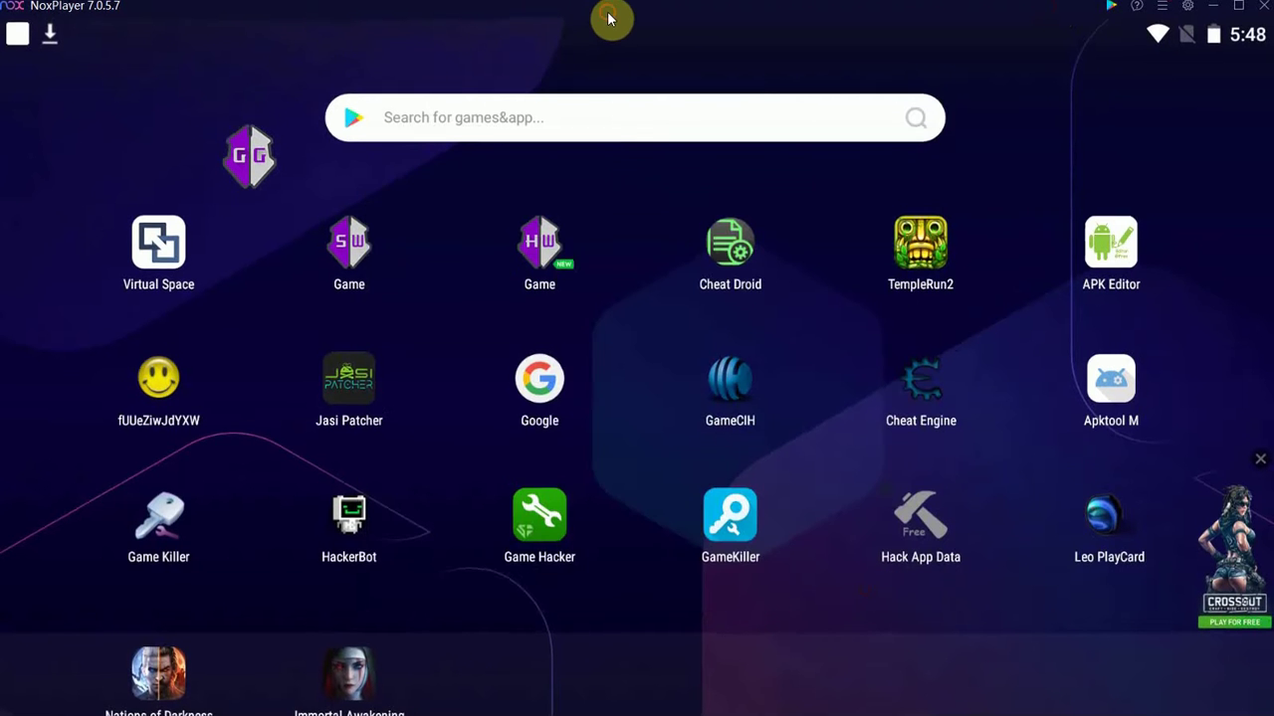